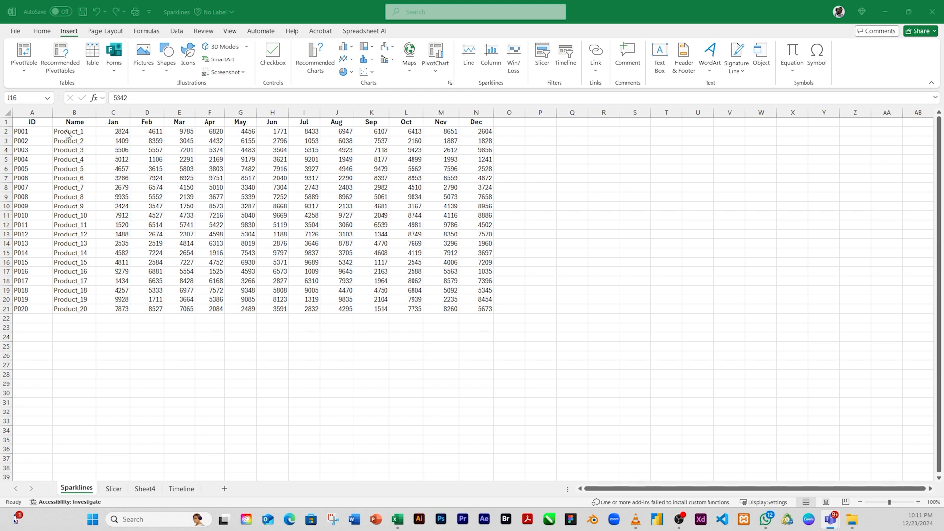
Insert a 2-D line chart of the Product_1 row (B2:N2) and move it off the data to the blank area around rows 21–36.
left_click_drag(69, 133, 477, 129)
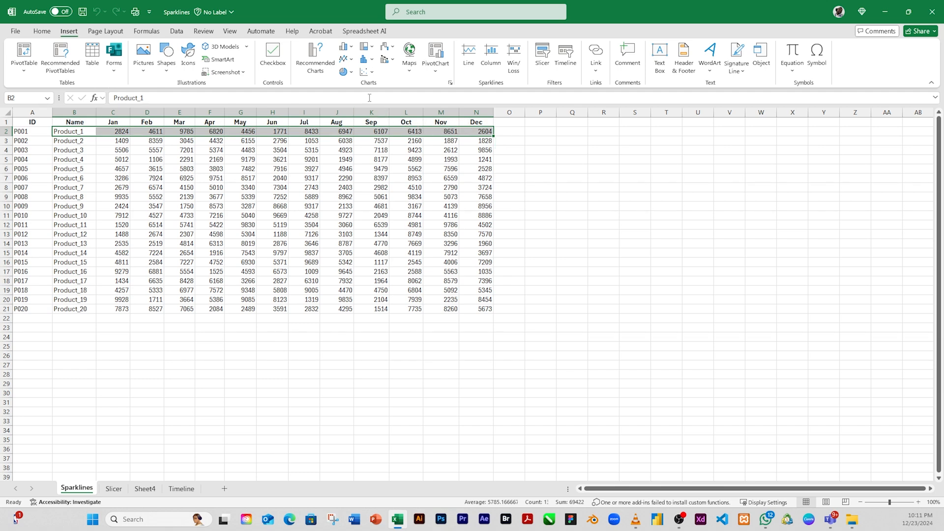
left_click(345, 58)
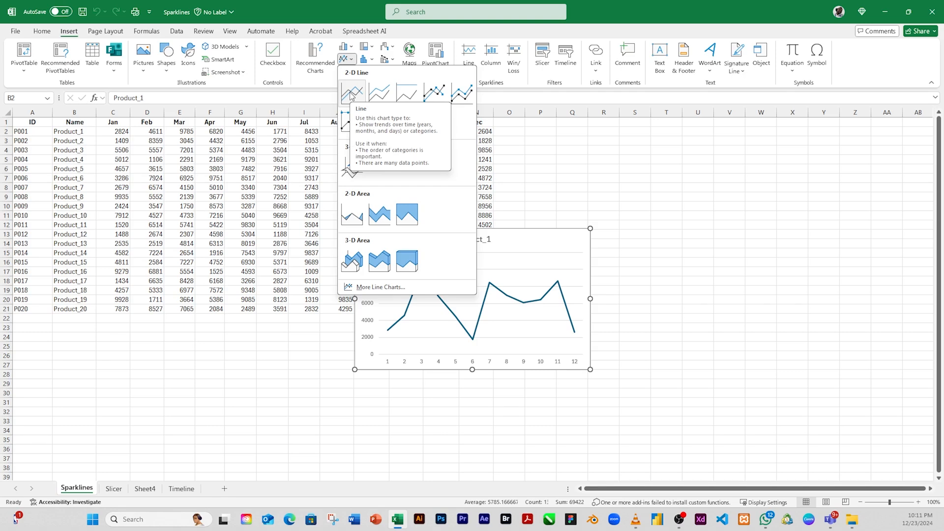
left_click(352, 96)
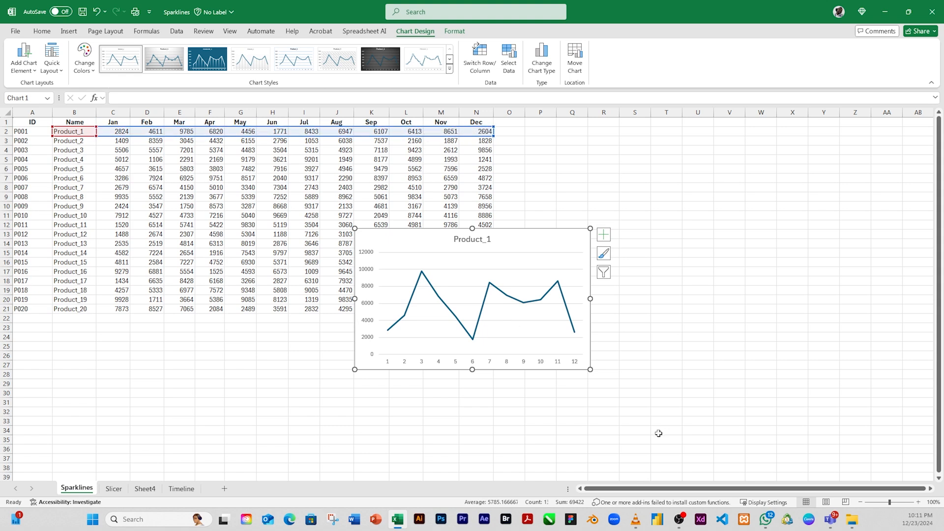
left_click_drag(515, 366, 715, 447)
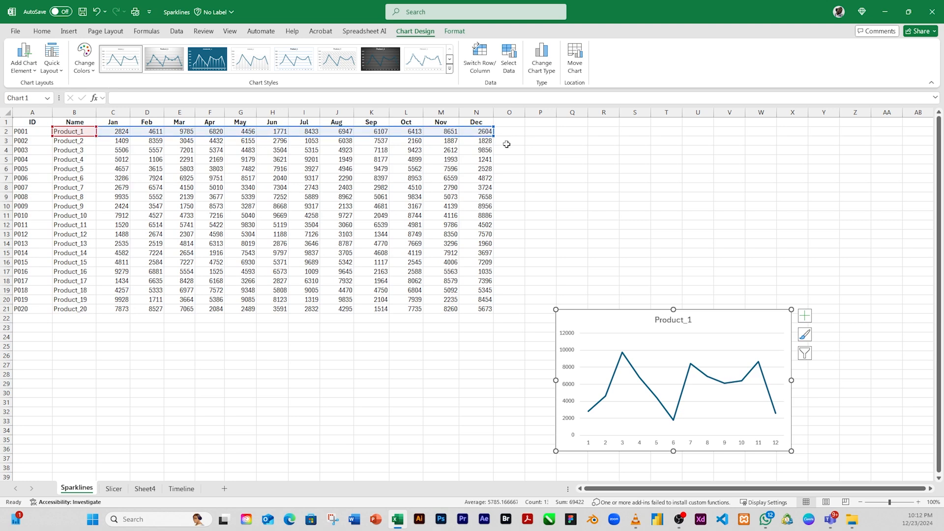
Move the Product_1 line chart directly beneath the data table, starting around row 25.
left_click(118, 196)
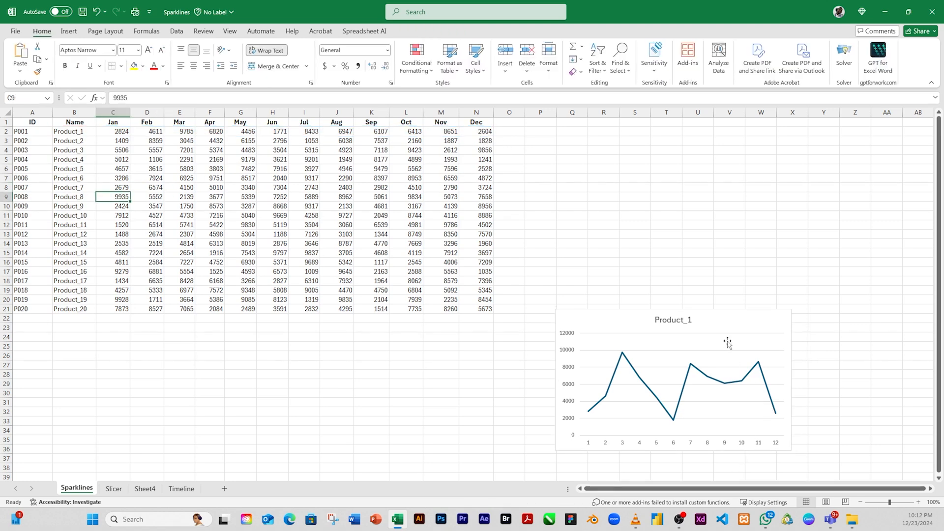
left_click(754, 322)
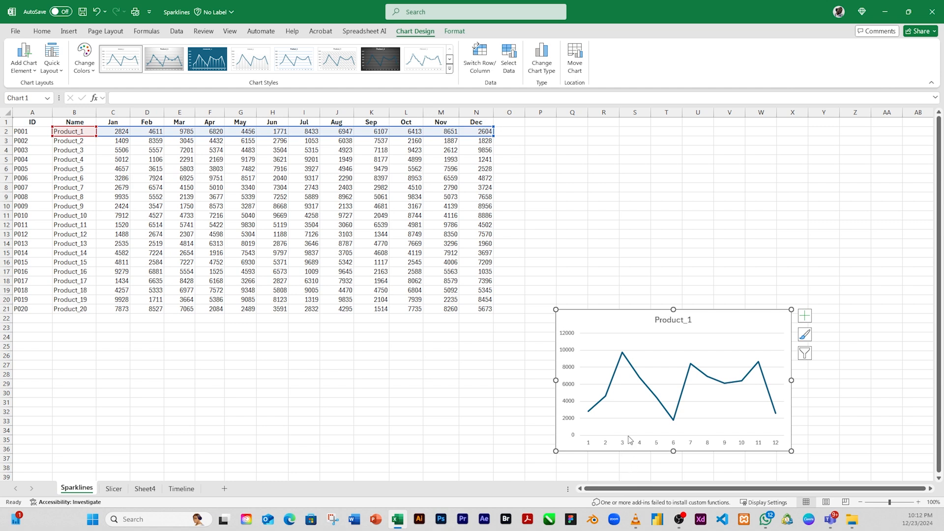
mouse_move(623, 355)
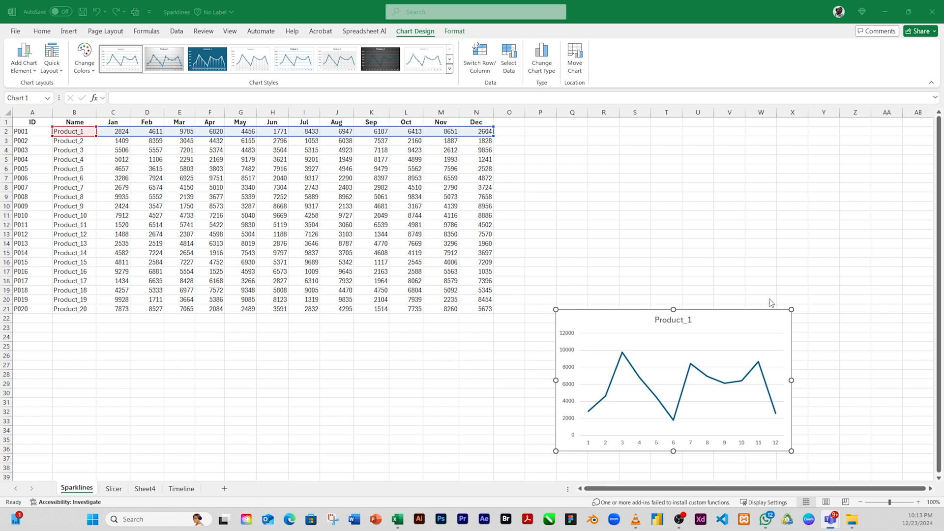
left_click_drag(787, 321, 518, 352)
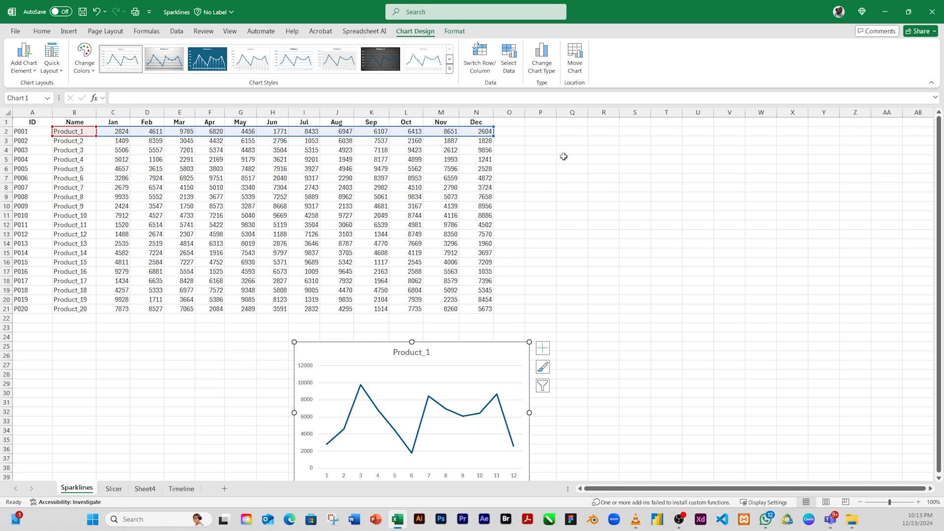
Widen the empty column O next to the Dec column and select the Product_1 row from B2 to N2.
left_click(508, 132)
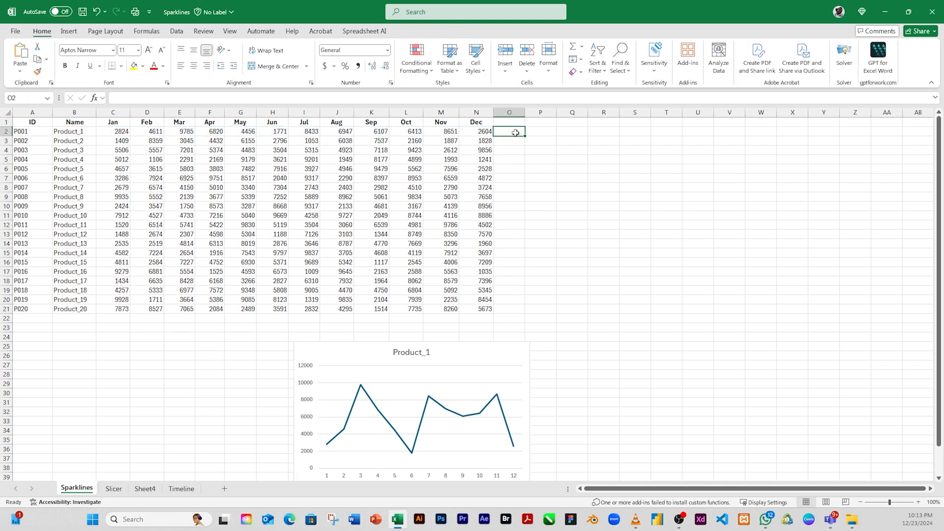
left_click_drag(522, 110, 571, 118)
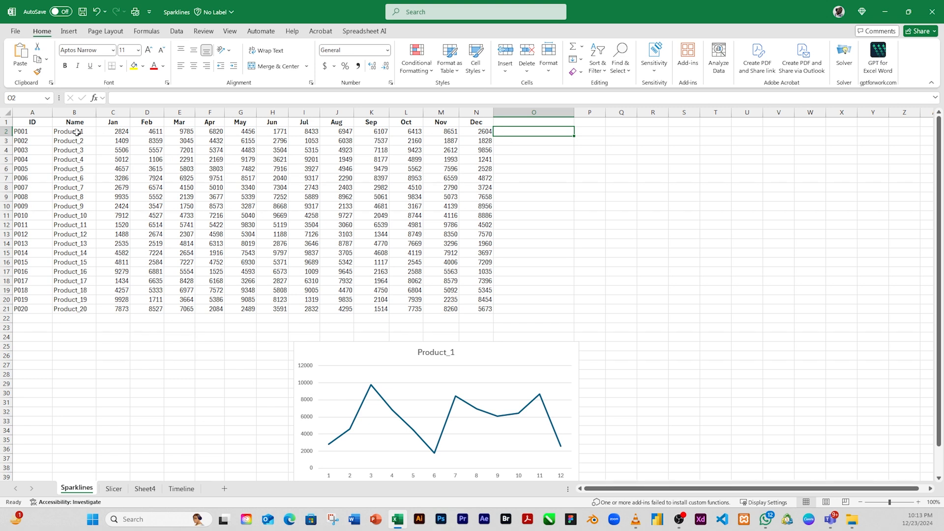
left_click_drag(77, 131, 477, 132)
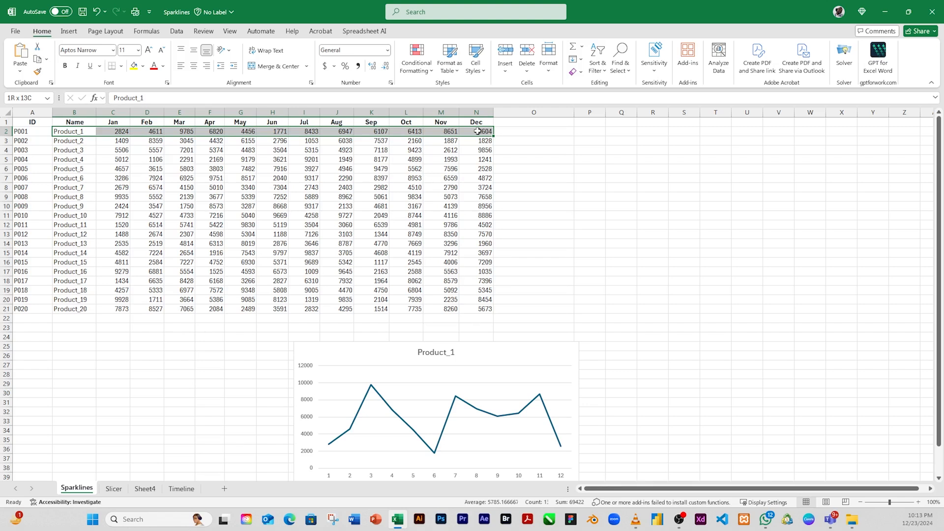
Insert a line sparkline in cell O2 using the Product_1 monthly values C2:N2 as the data range.
left_click(516, 133)
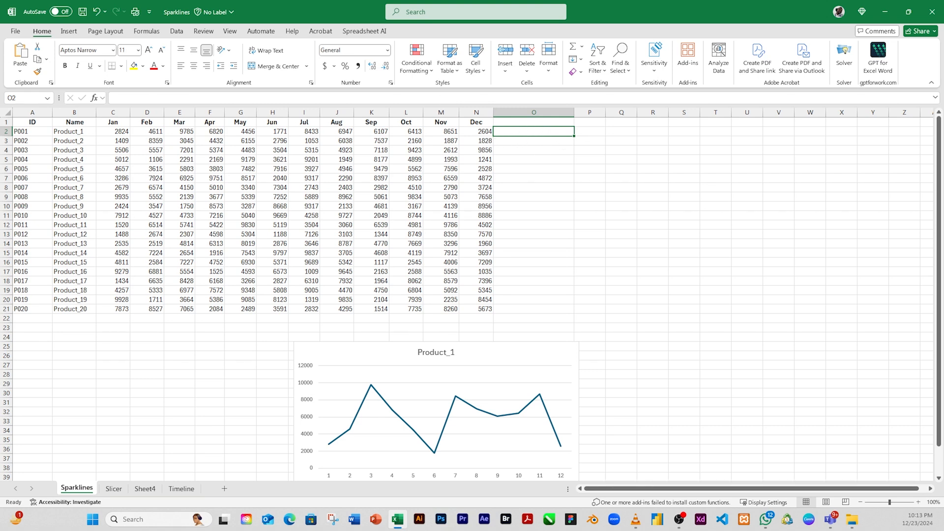
left_click(69, 32)
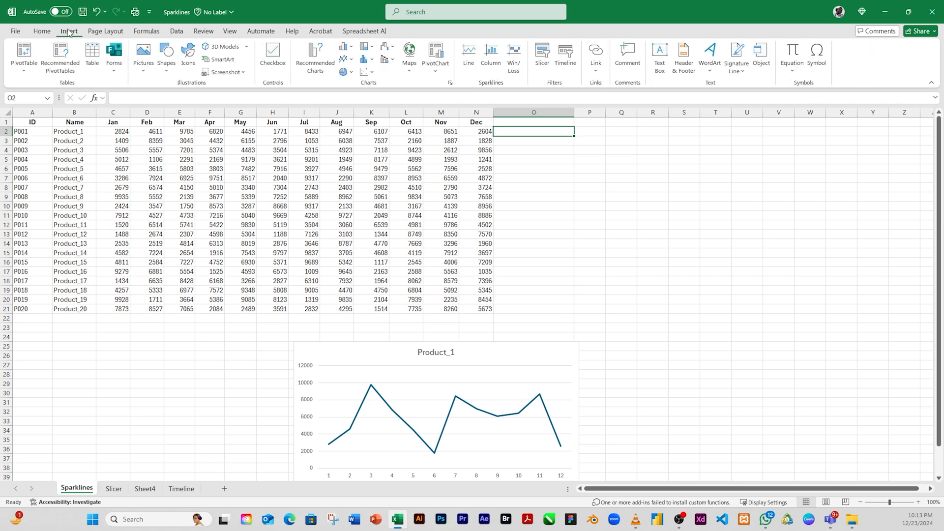
left_click(469, 55)
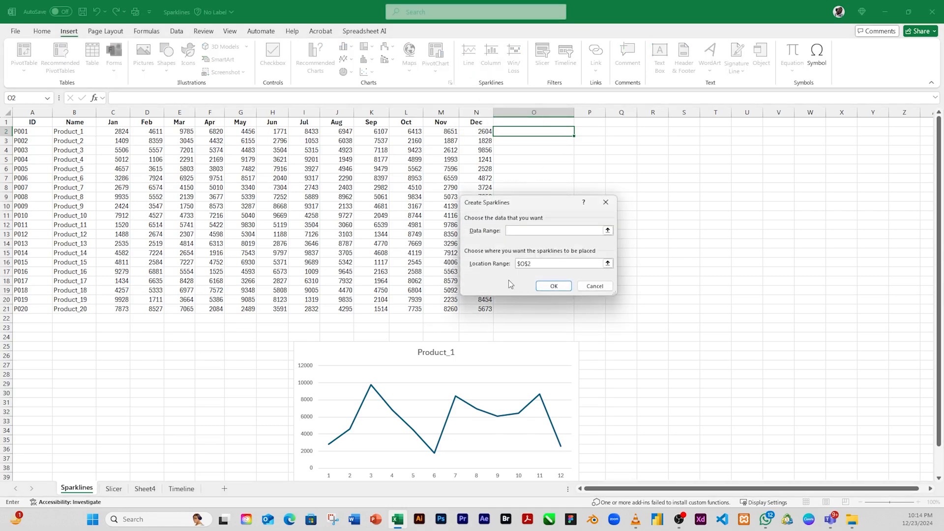
left_click_drag(543, 203, 615, 166)
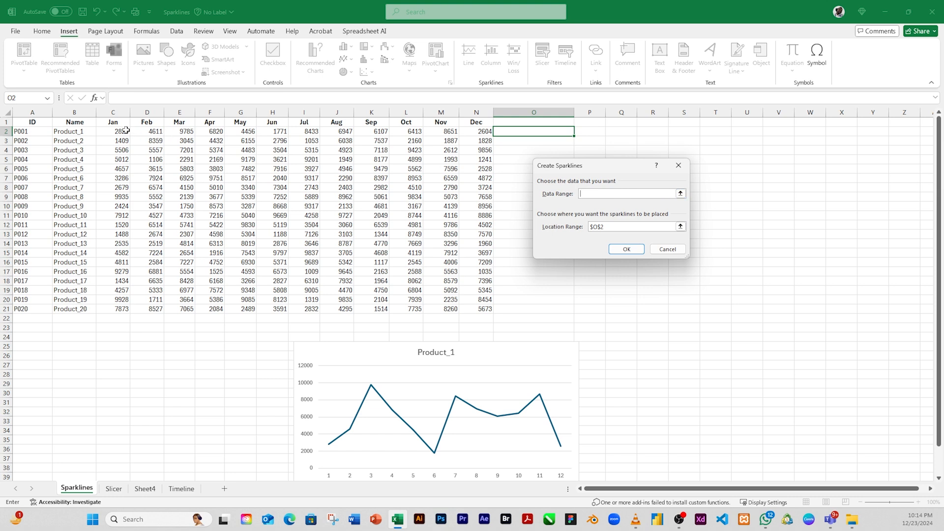
left_click_drag(104, 132, 152, 133)
left_click_drag(304, 132, 469, 133)
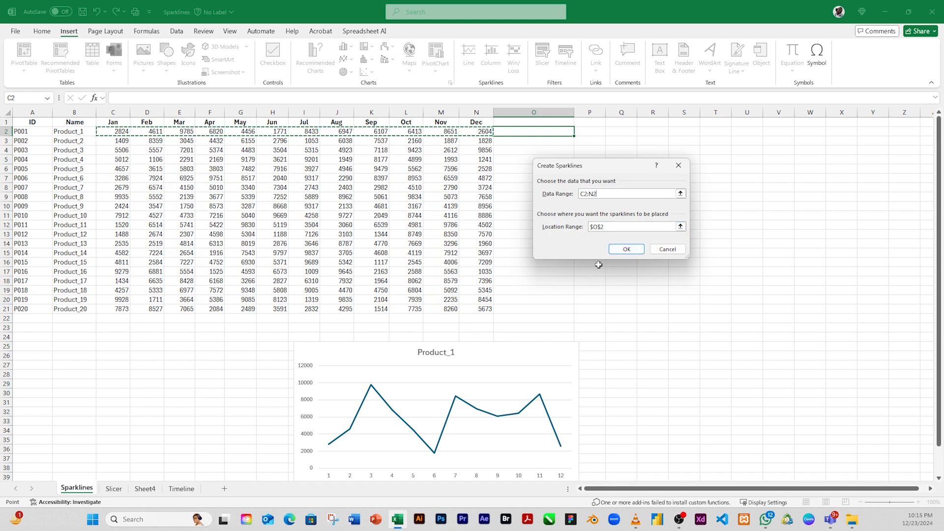
left_click(627, 250)
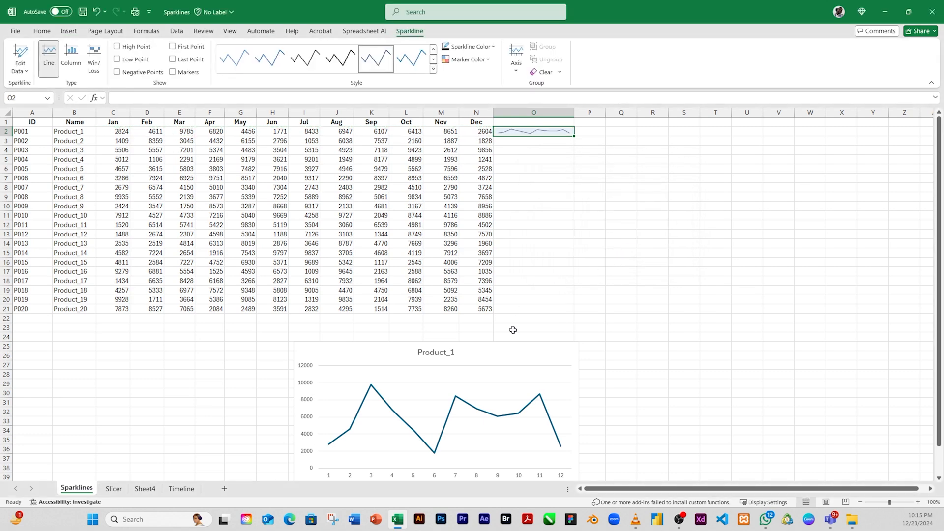
Move the Product_1 line chart to the blank area beside the data table, around row 3, and narrow column O.
left_click(485, 422)
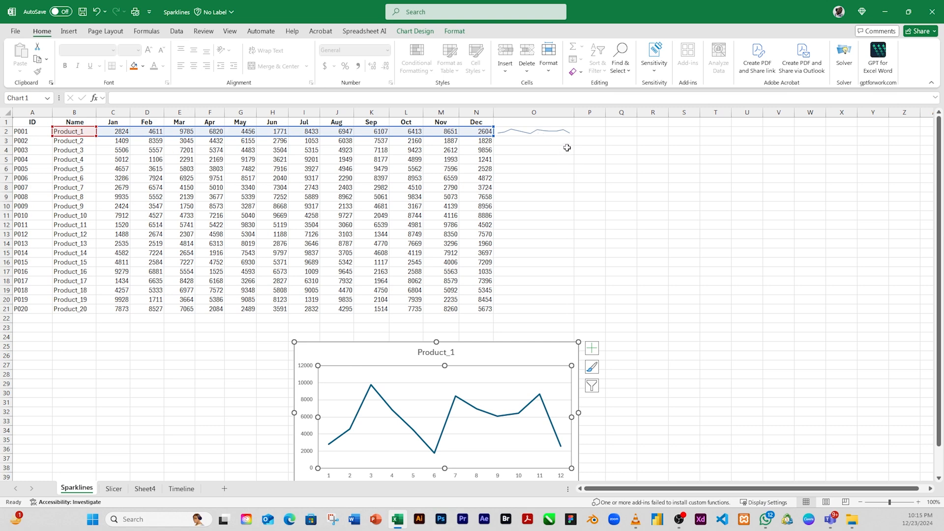
left_click(523, 361)
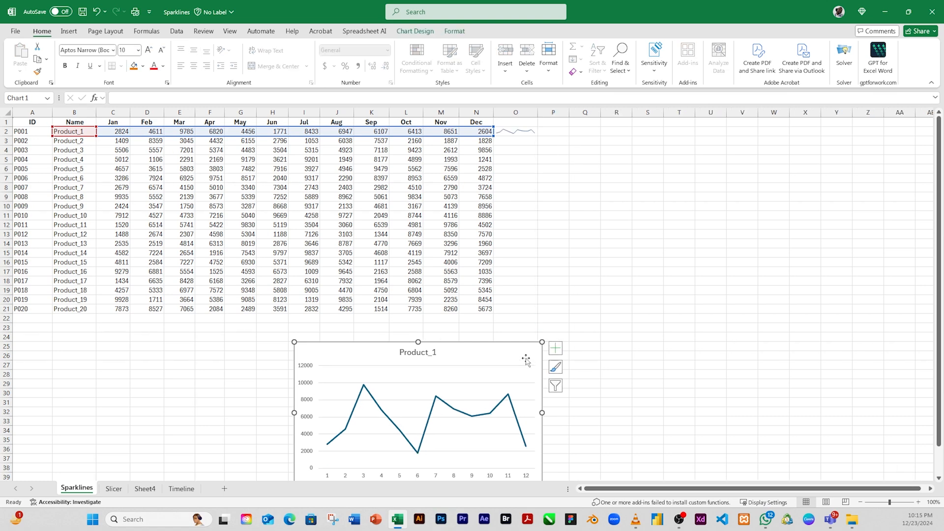
left_click_drag(525, 360, 852, 157)
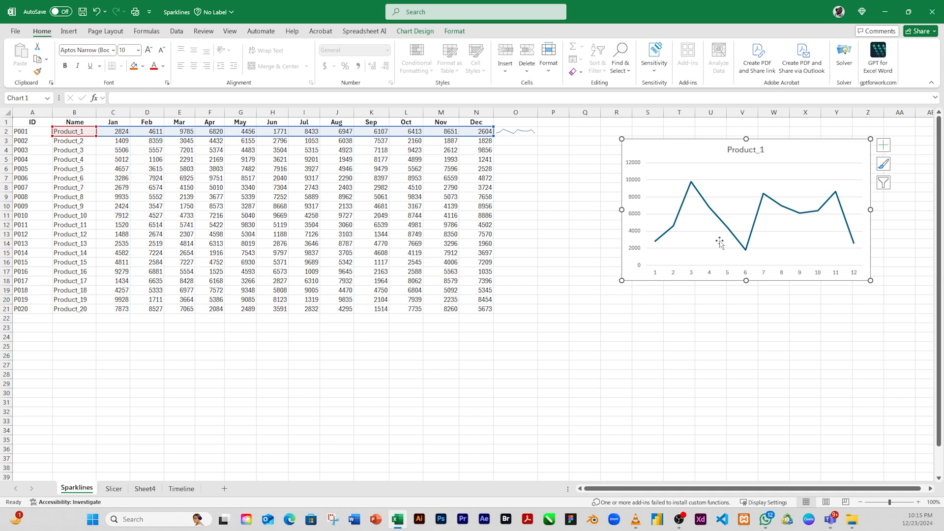
Fill the O2 line sparkline down to O21 for all products and select the Product_3 row with its sparkline.
left_click(512, 132)
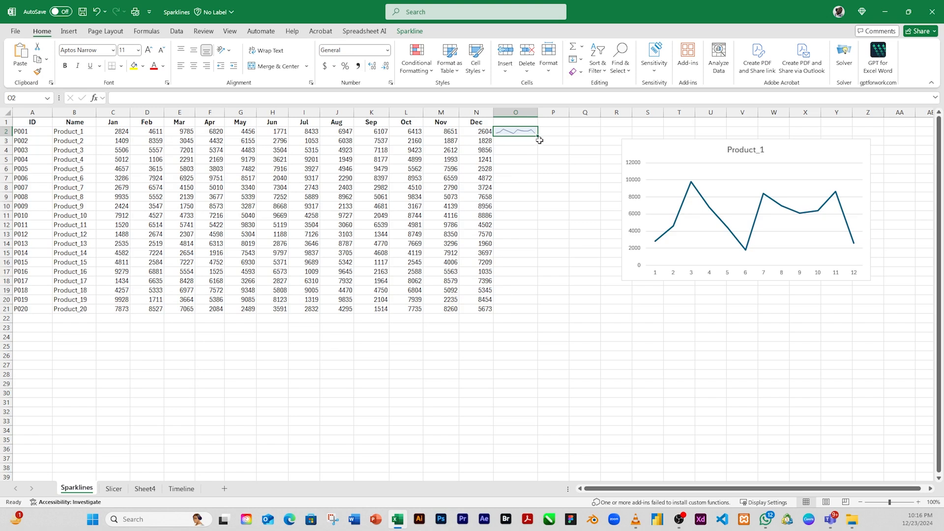
left_click_drag(537, 137, 539, 311)
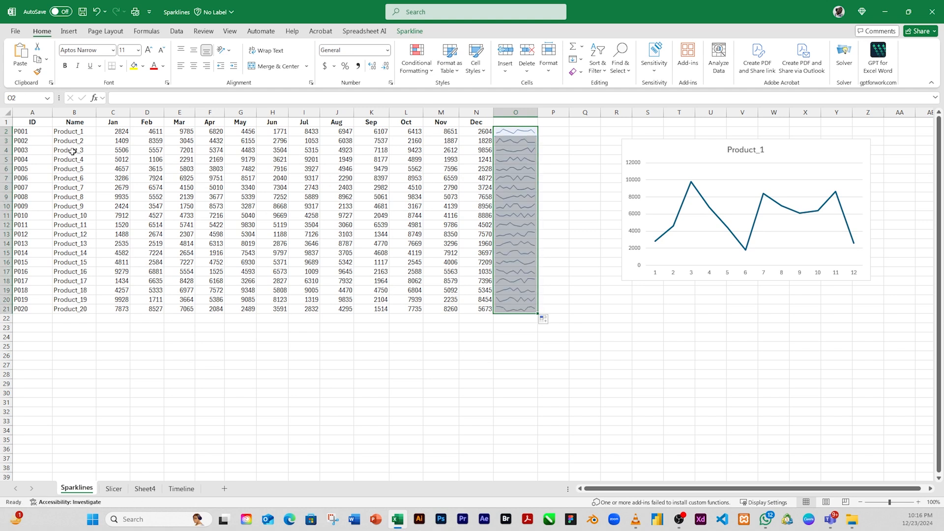
left_click(38, 153)
left_click_drag(38, 153, 521, 150)
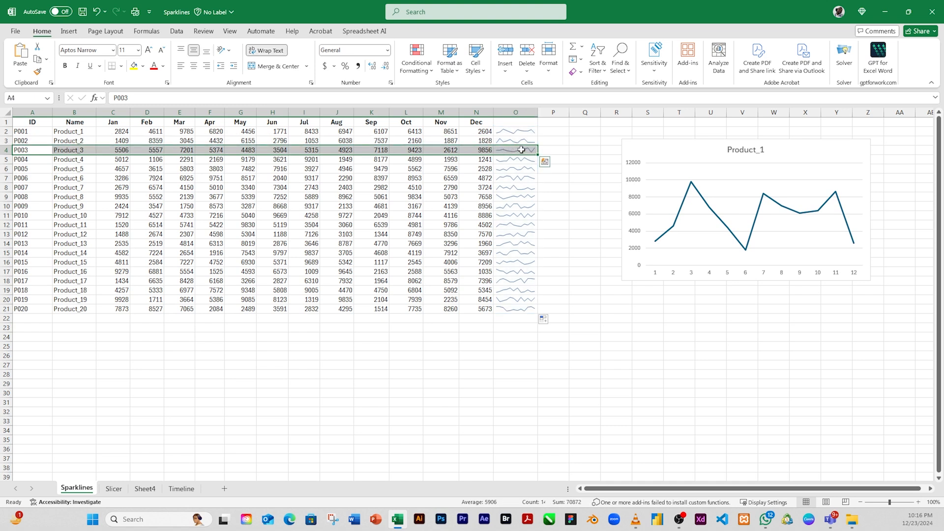
Try the orange and purple styles on the sparkline group in O2:O21, then apply the light blue one.
left_click(508, 131)
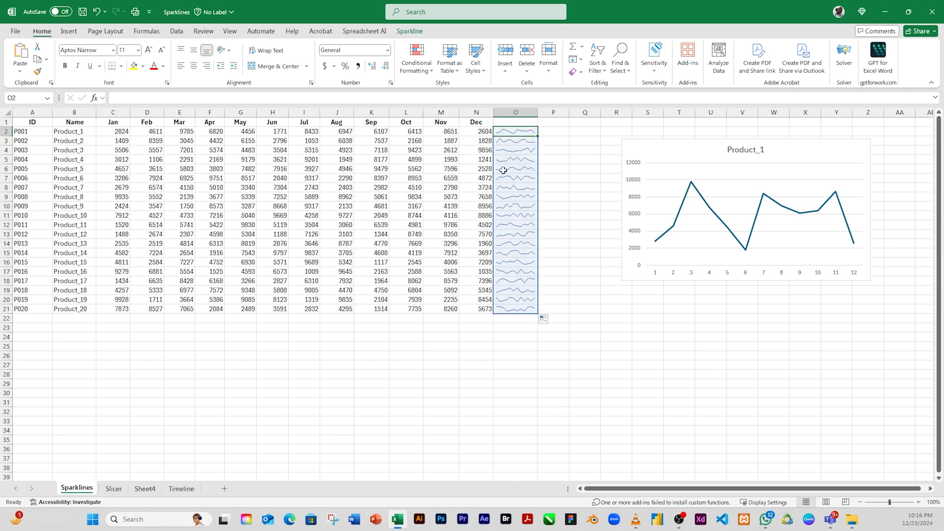
left_click(410, 31)
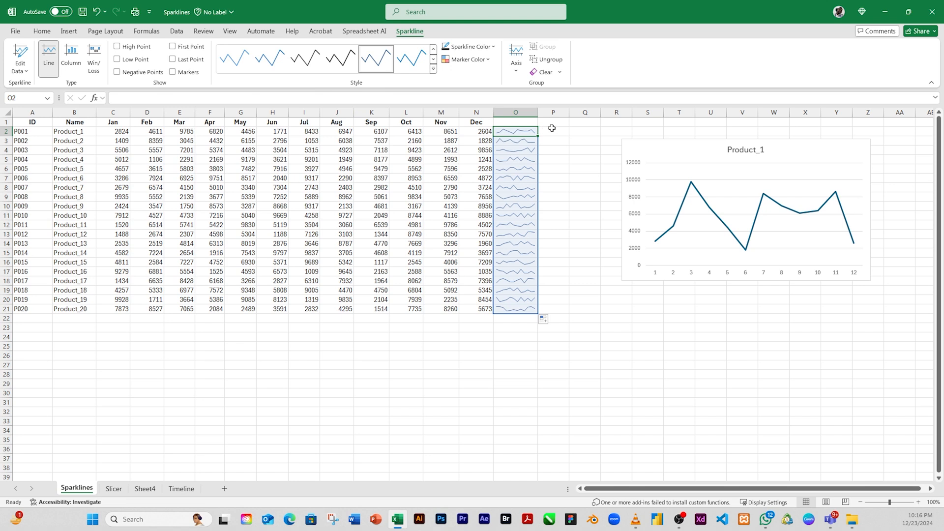
left_click(433, 70)
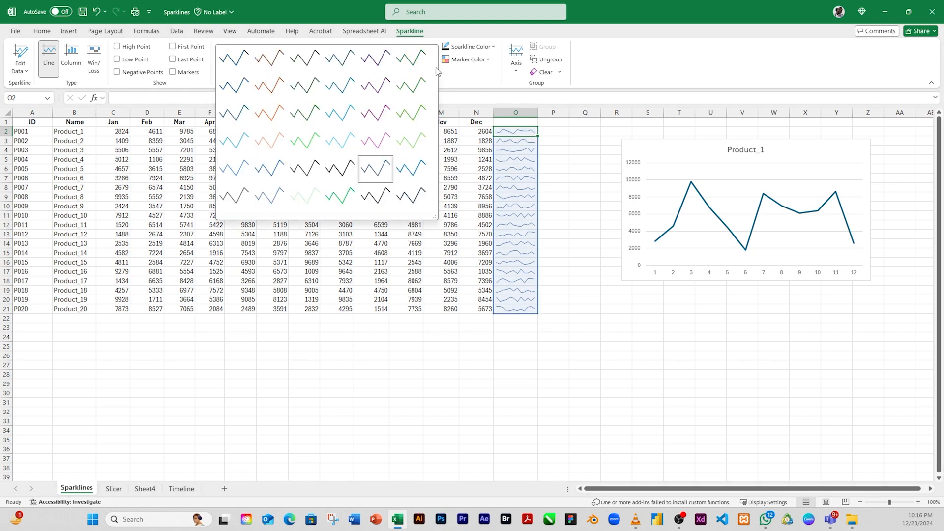
left_click(271, 88)
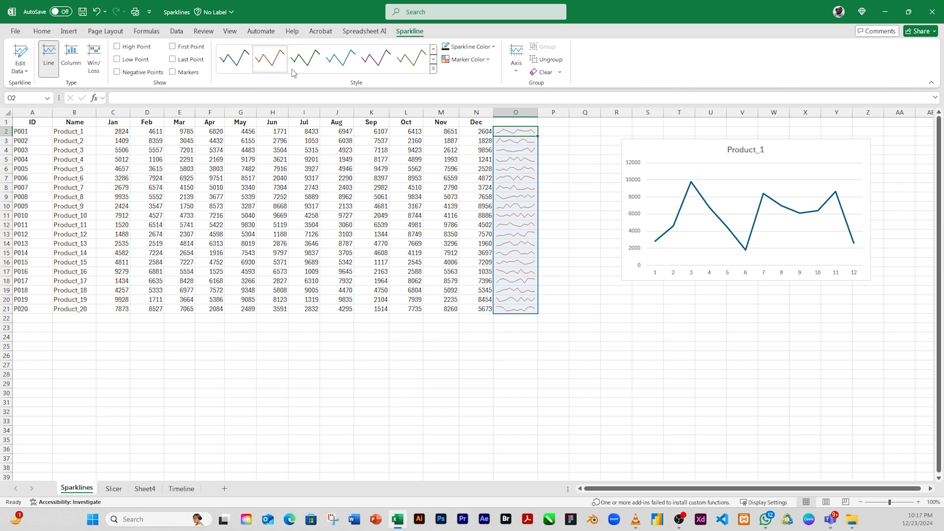
left_click(379, 63)
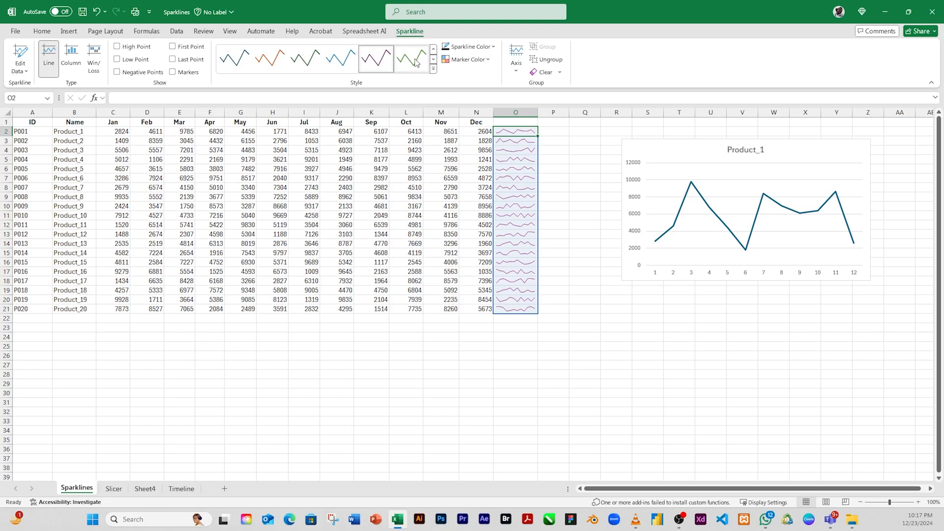
left_click(339, 60)
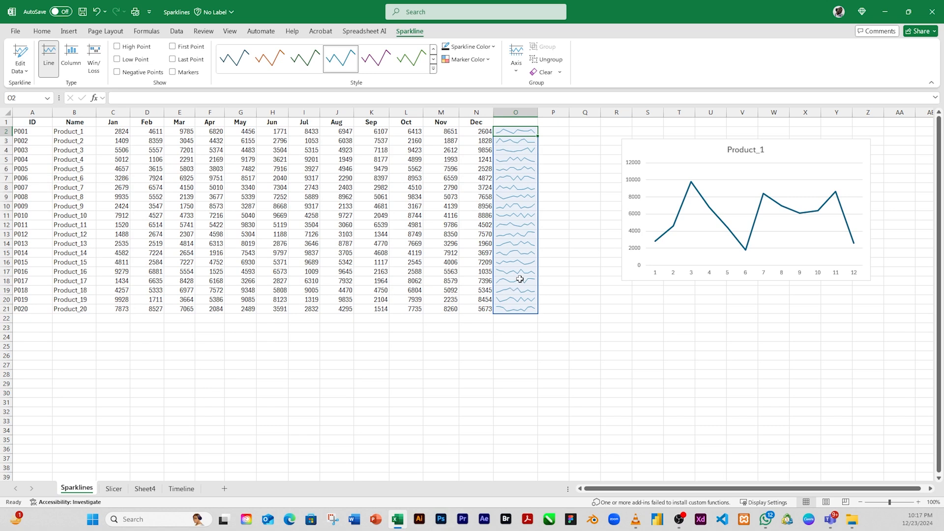
left_click(529, 250)
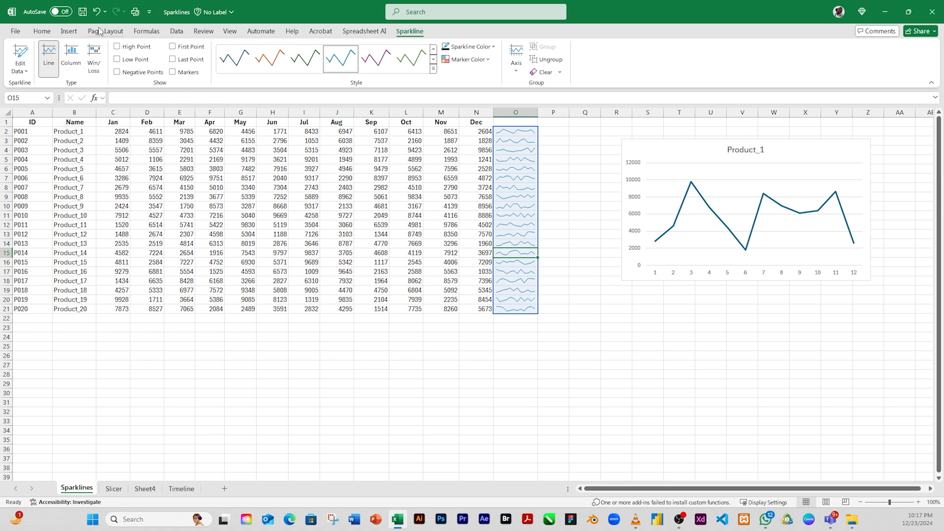
Replace the line sparklines in O2:O21 with column sparklines based on the data range C2:N21.
left_click(71, 32)
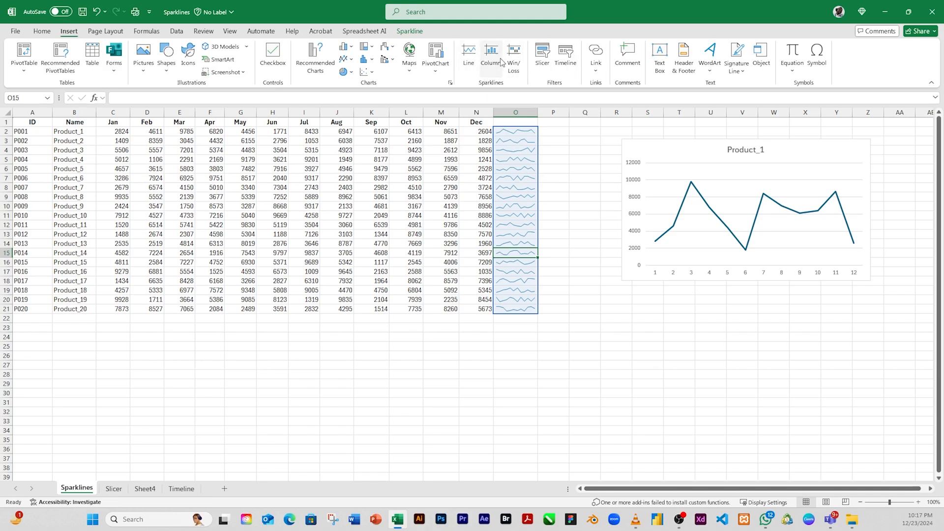
left_click(524, 169)
left_click(512, 129)
left_click_drag(512, 132, 529, 305)
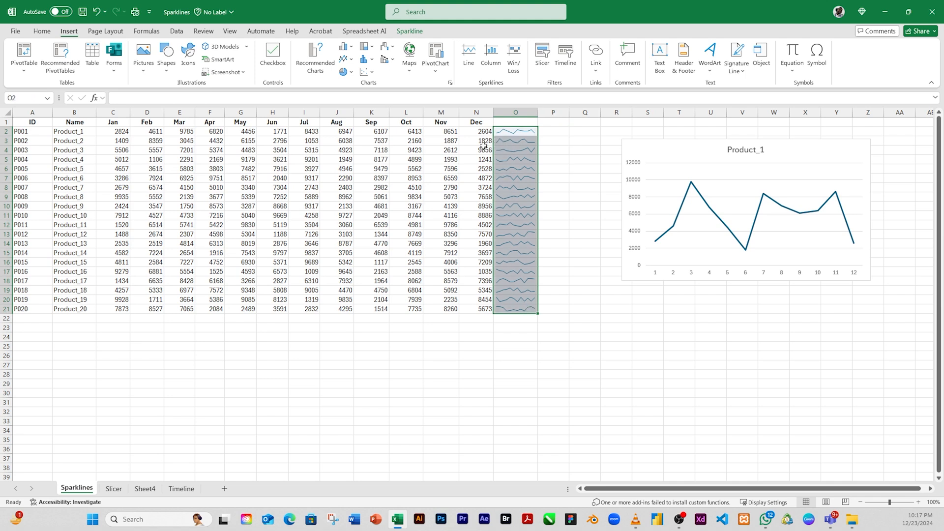
left_click(490, 55)
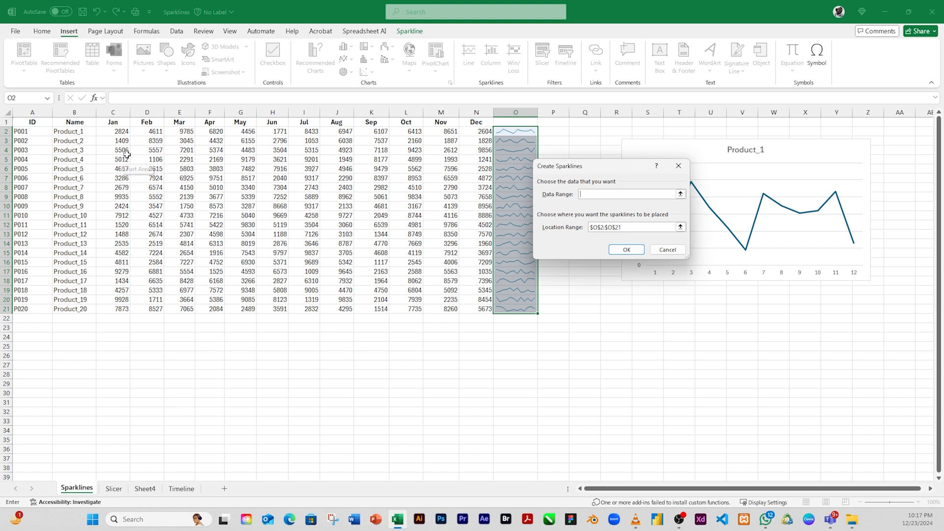
left_click_drag(104, 131, 488, 308)
left_click(626, 249)
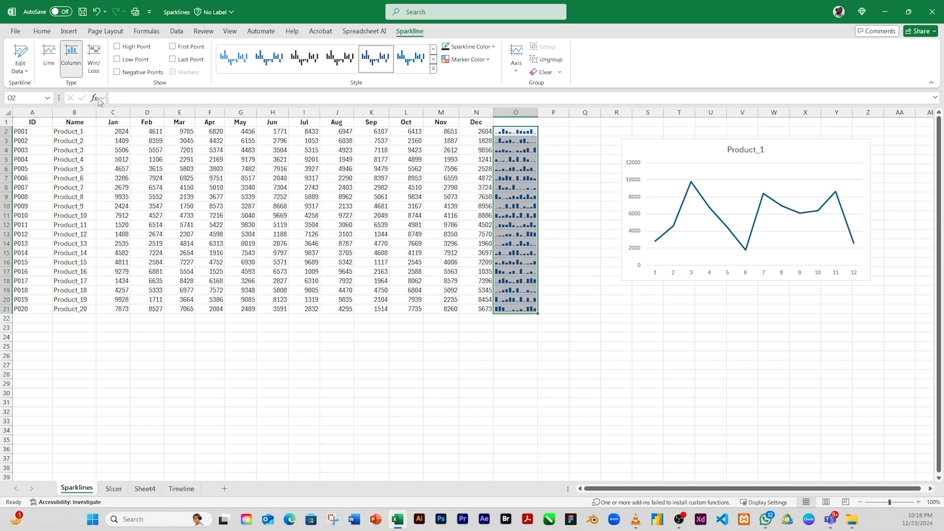
Convert the column sparklines in O2:O21 to the Win/Loss type.
left_click(94, 57)
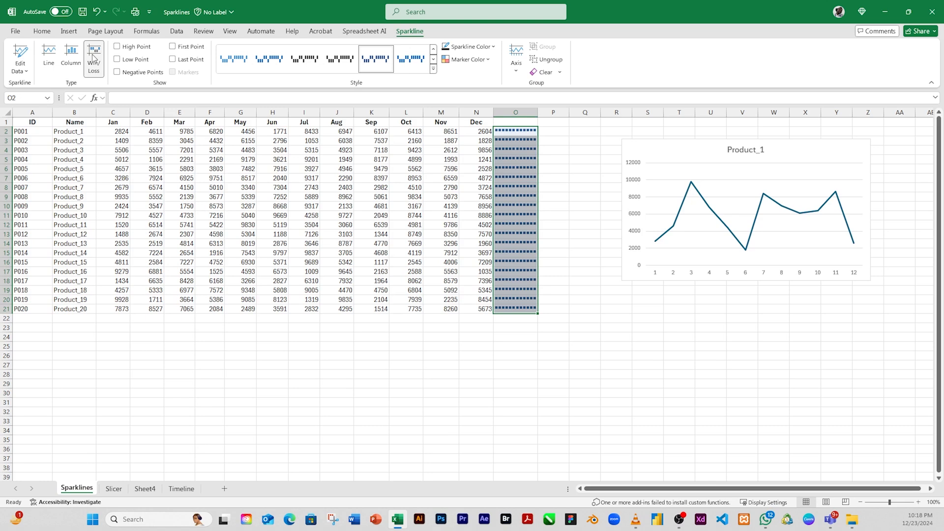
left_click(69, 31)
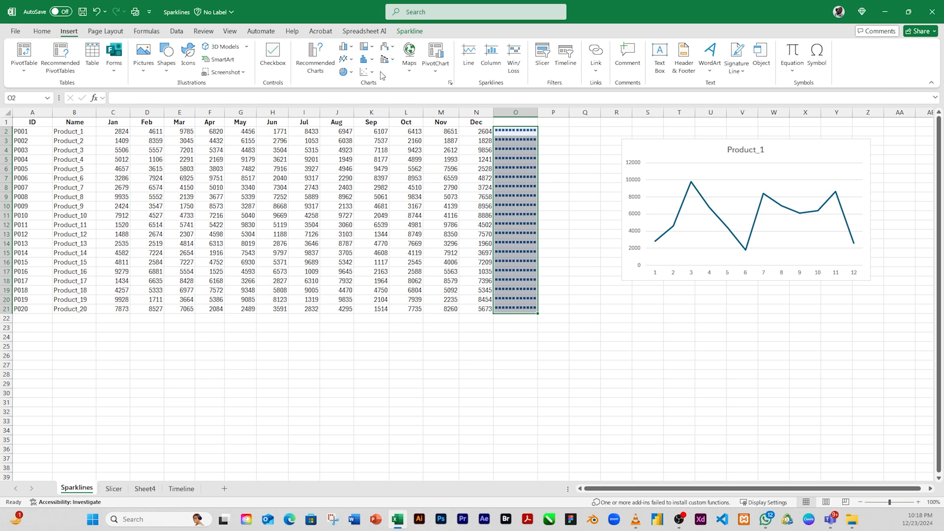
Increase the height of row 2 so the Product_1 sparkline is drawn larger.
left_click(410, 33)
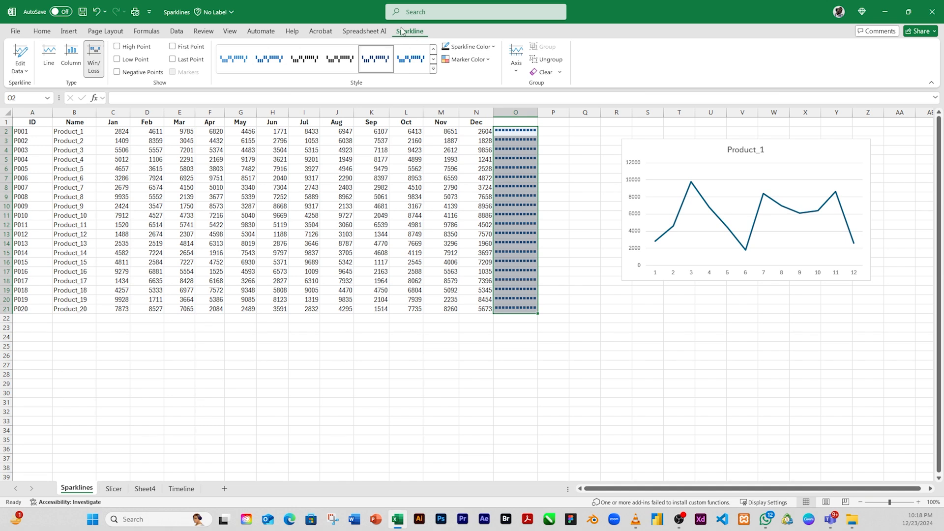
left_click(512, 169)
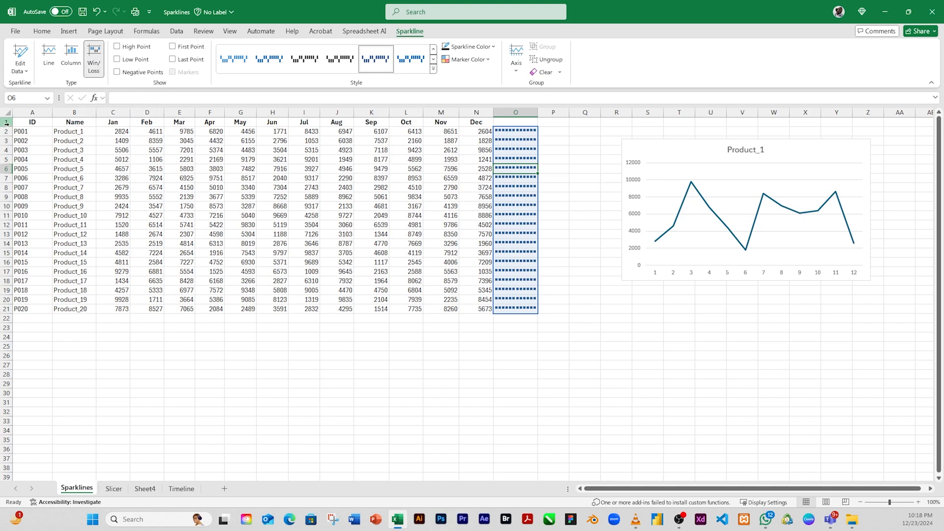
left_click_drag(11, 127, 11, 155)
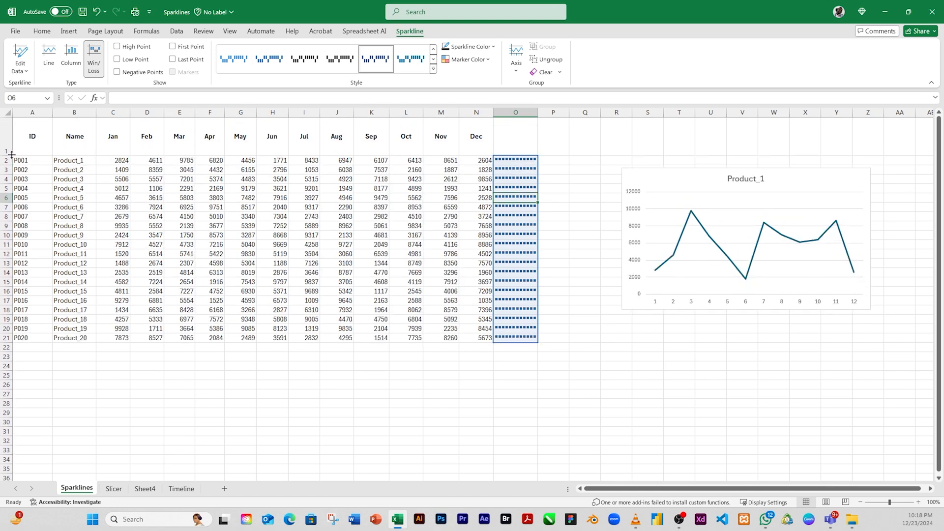
key("ctrl+z")
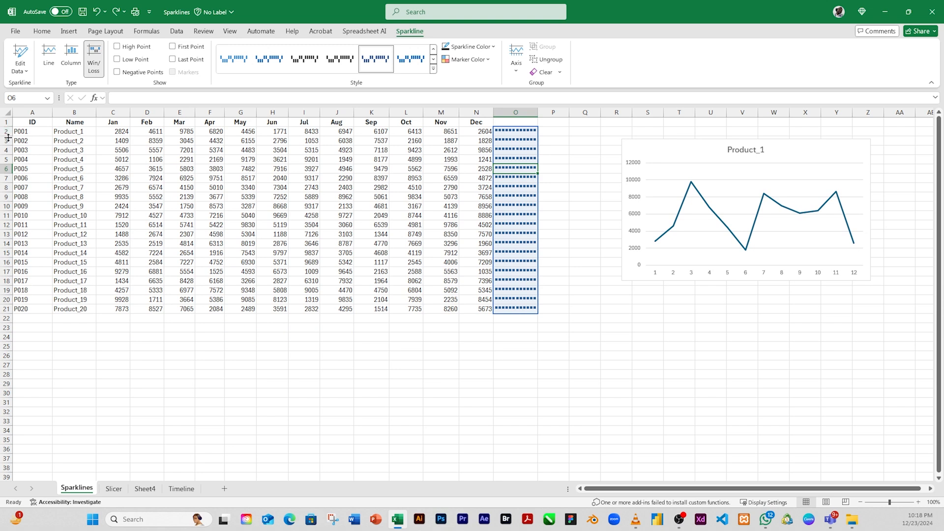
left_click_drag(5, 136, 5, 153)
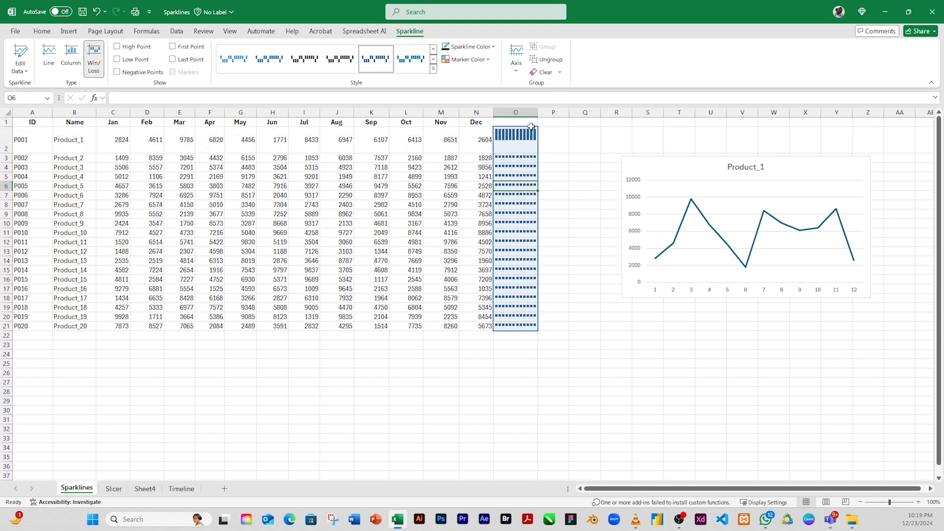
Convert the Win/Loss sparklines in O2:O21 to the Column type and widen column O.
left_click(525, 140)
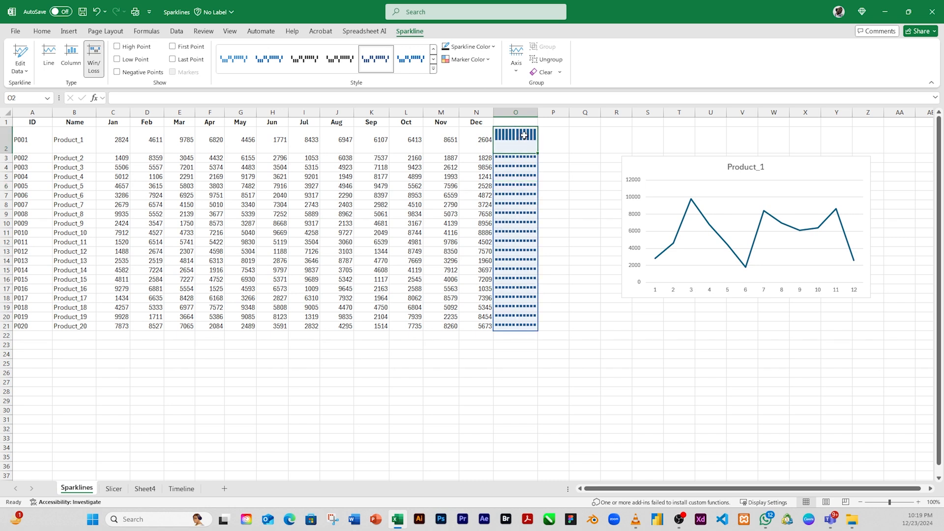
left_click(70, 63)
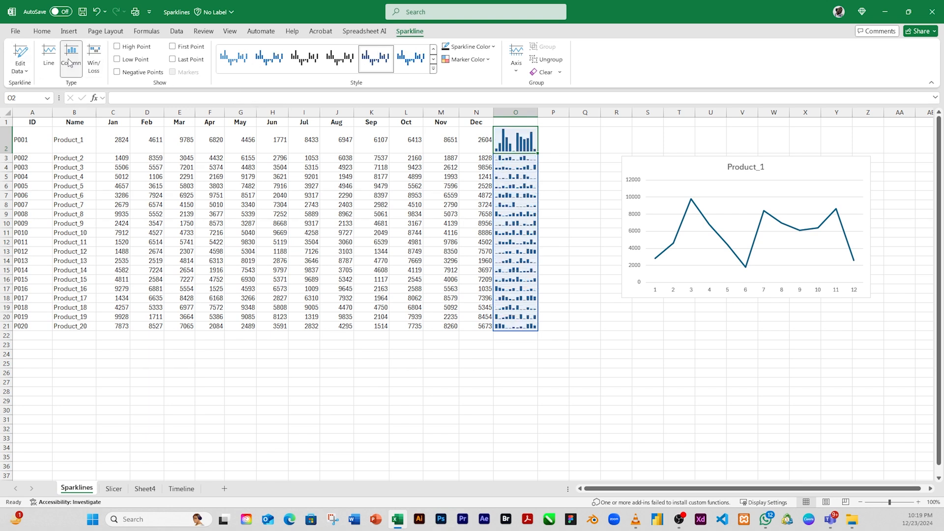
left_click_drag(536, 110, 609, 110)
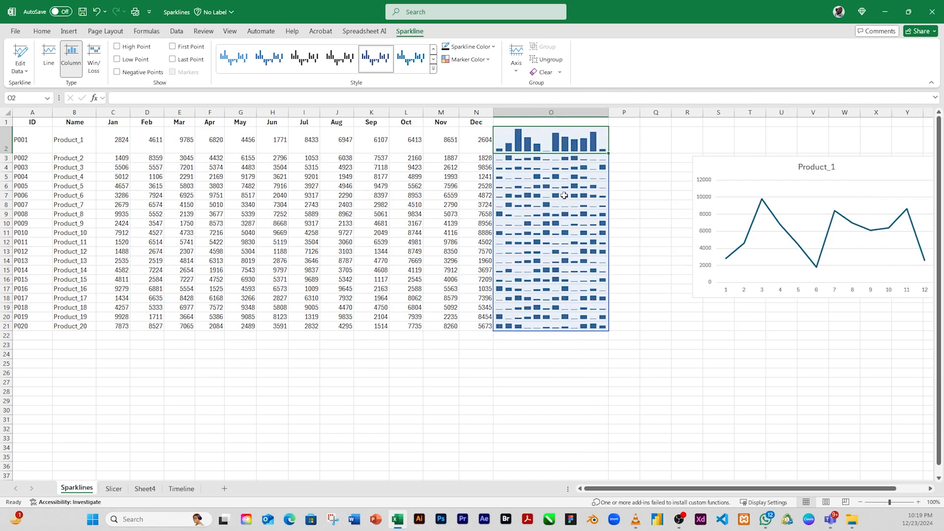
Try the pink Accent 5, Lighter 40% and light blue styles on the column sparklines, then apply the bright green one.
left_click(433, 68)
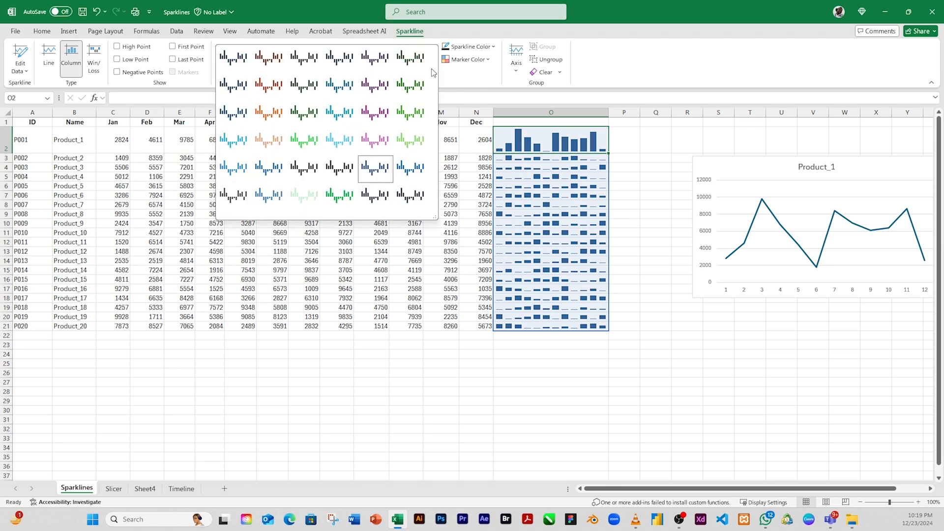
left_click(376, 140)
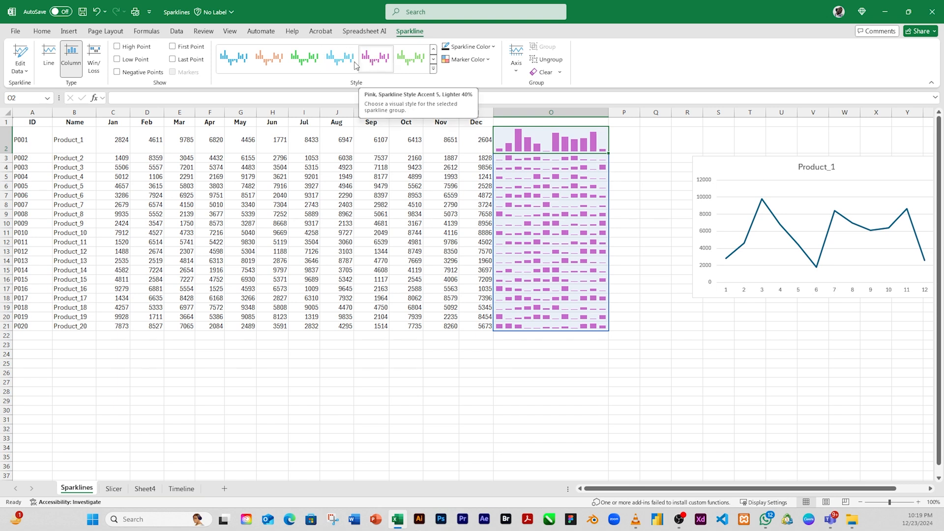
left_click(269, 58)
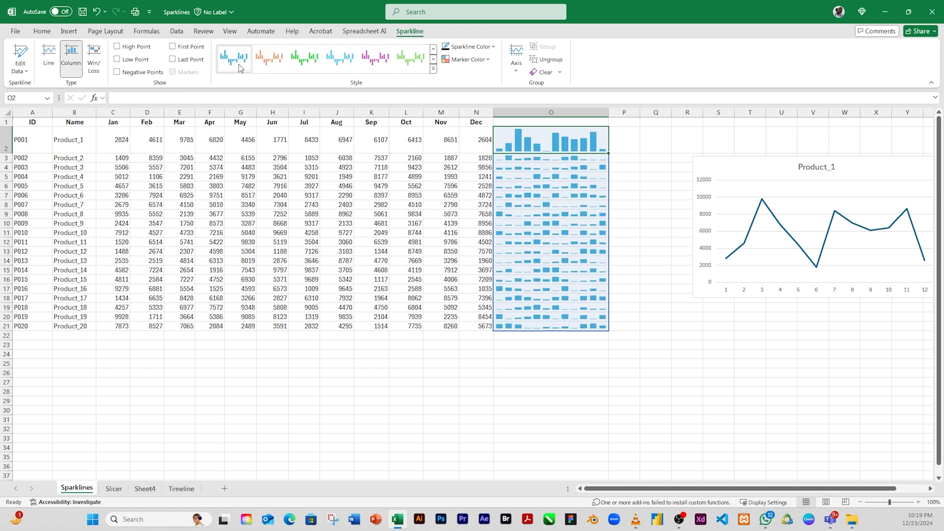
left_click(304, 58)
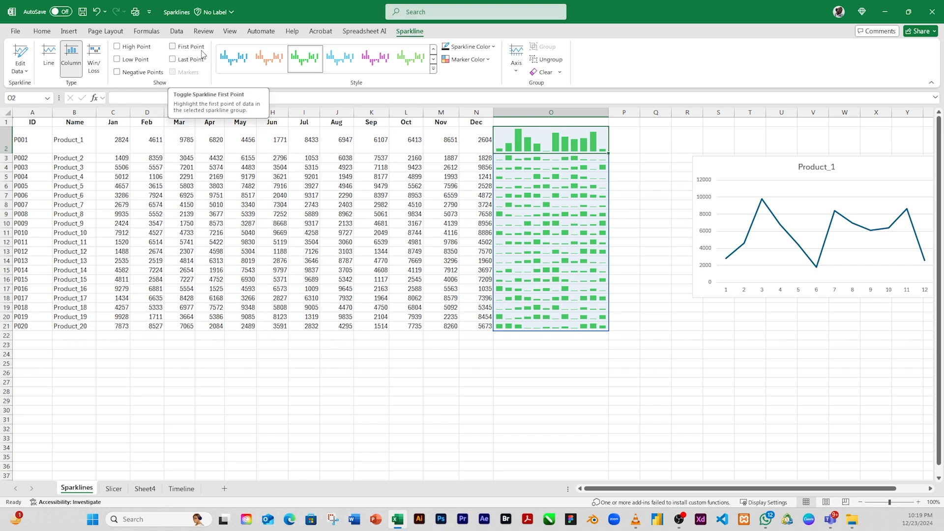
Convert the sparklines in O2:O21 to the Line type and highlight their high and low points.
left_click(48, 54)
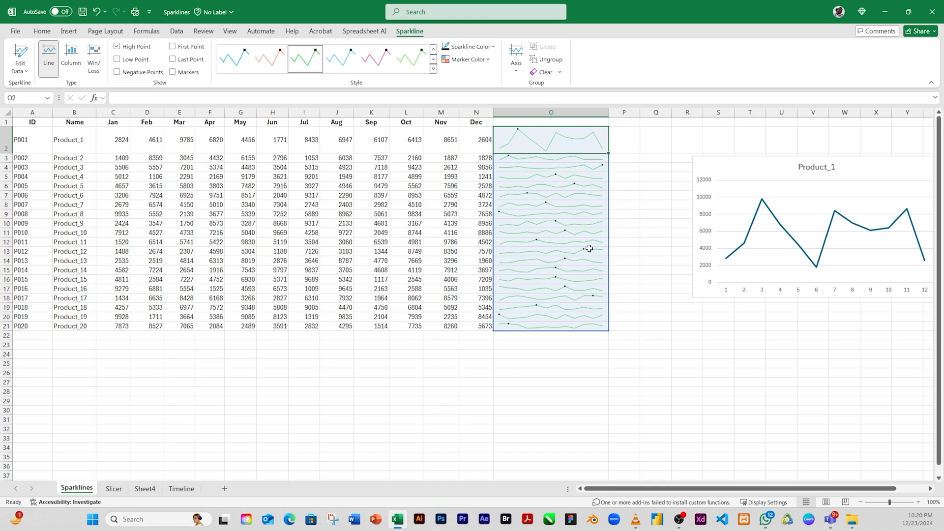
left_click(117, 60)
Change Product_2's February value in D3 to -8359.
left_click(154, 158)
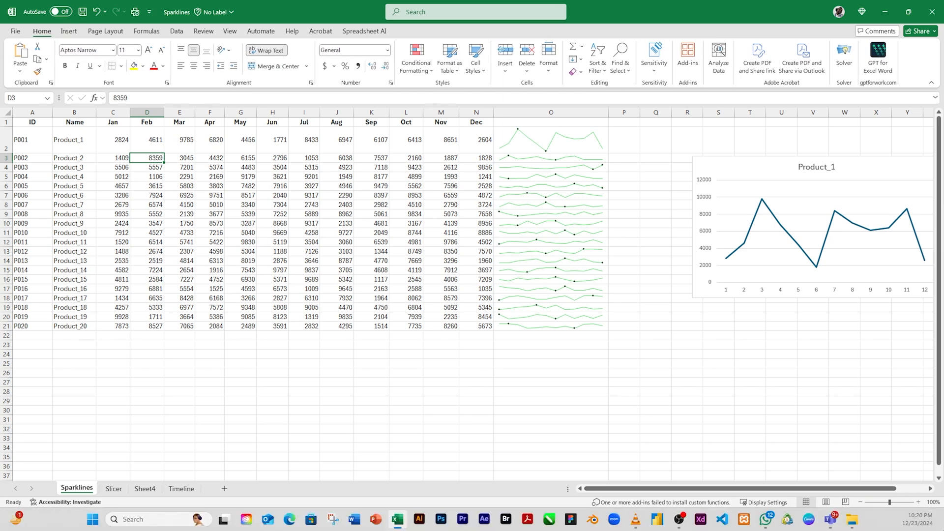
type("*")
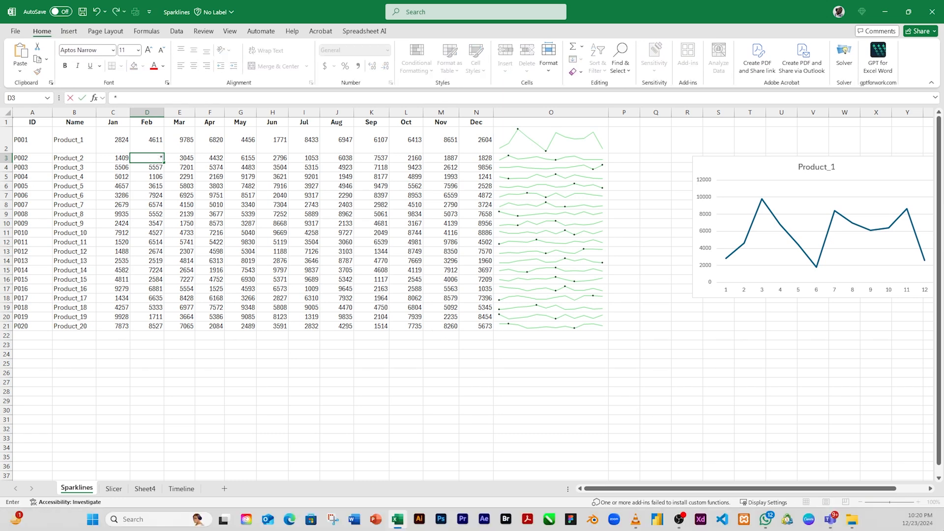
type("-")
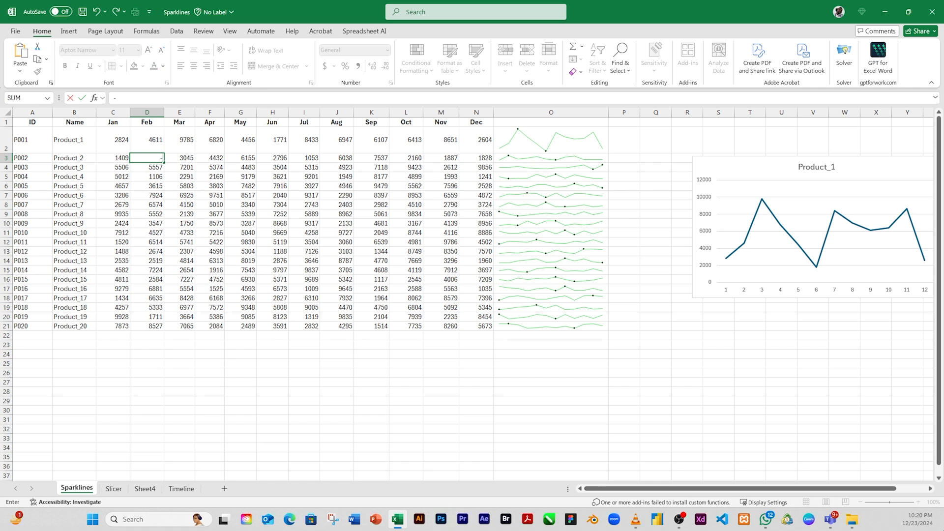
type("8")
key("Return")
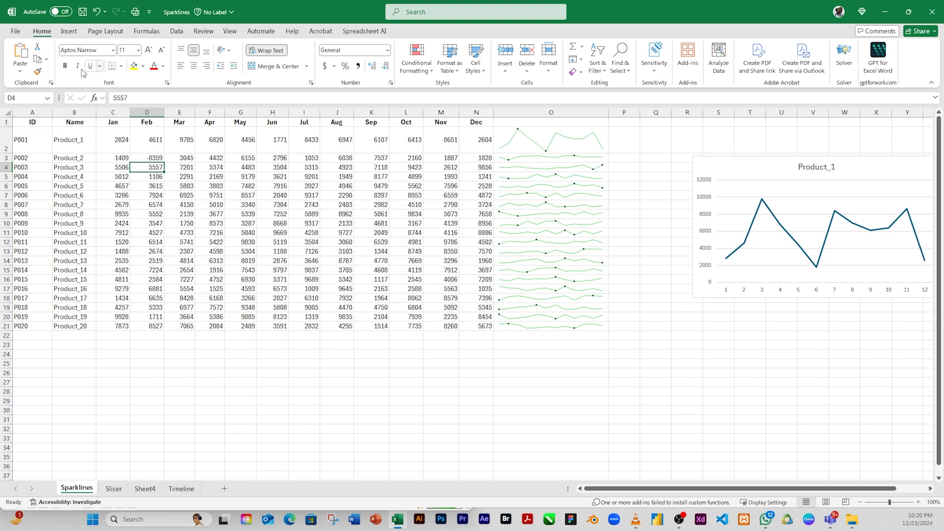
Highlight the negative points on the line sparkline group in O2:O21.
left_click(538, 171)
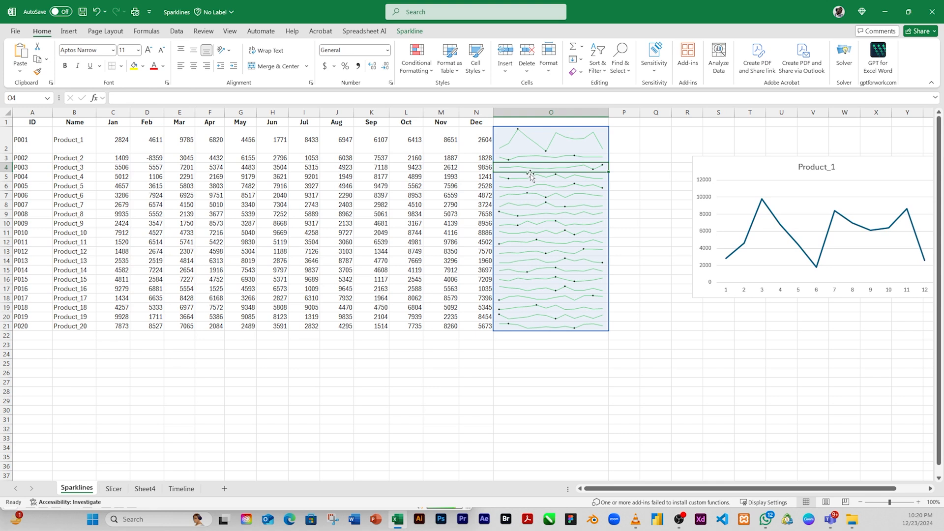
left_click(405, 32)
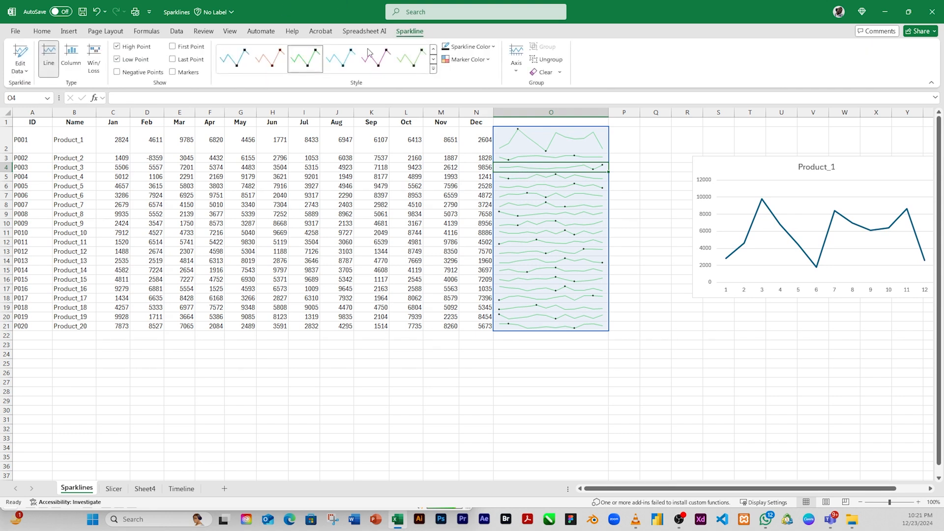
left_click(116, 73)
Increase the height of row 3 and try the Win/Loss type on the sparklines before returning them to Line.
left_click_drag(8, 162, 13, 195)
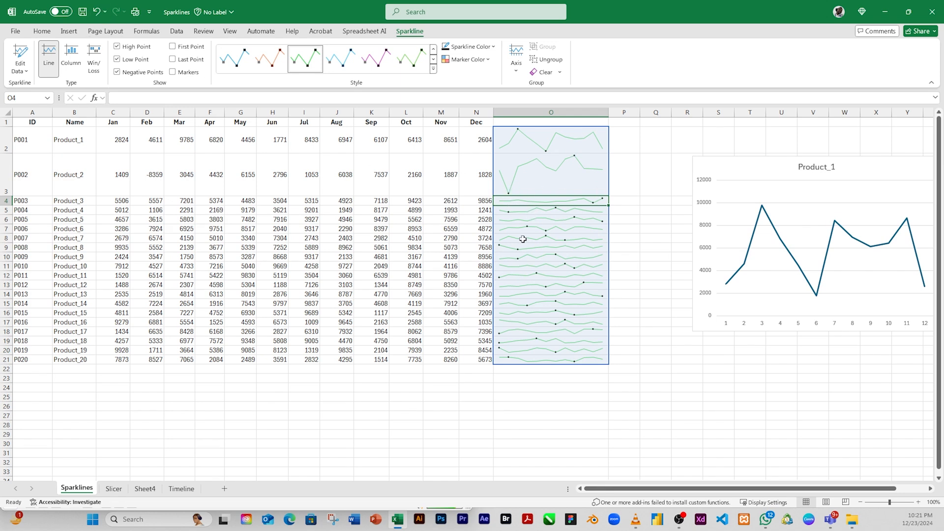
left_click(555, 179)
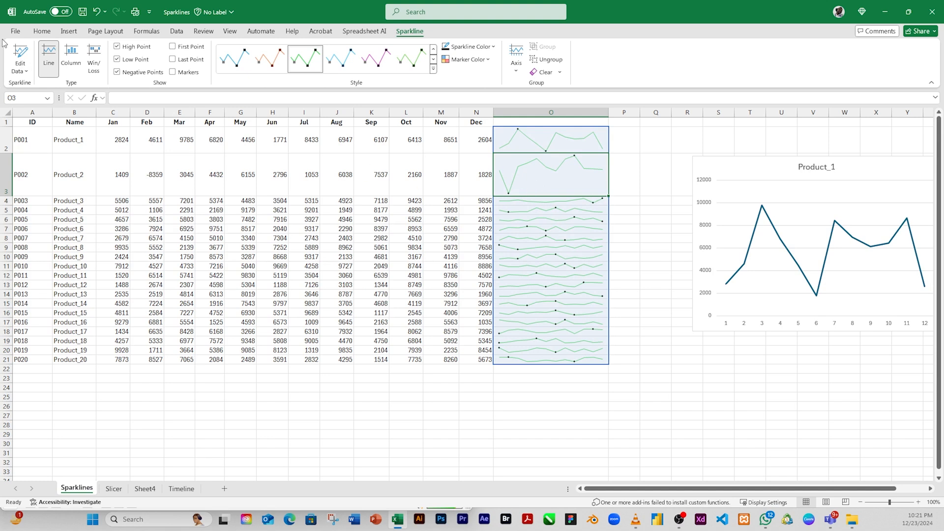
left_click(94, 59)
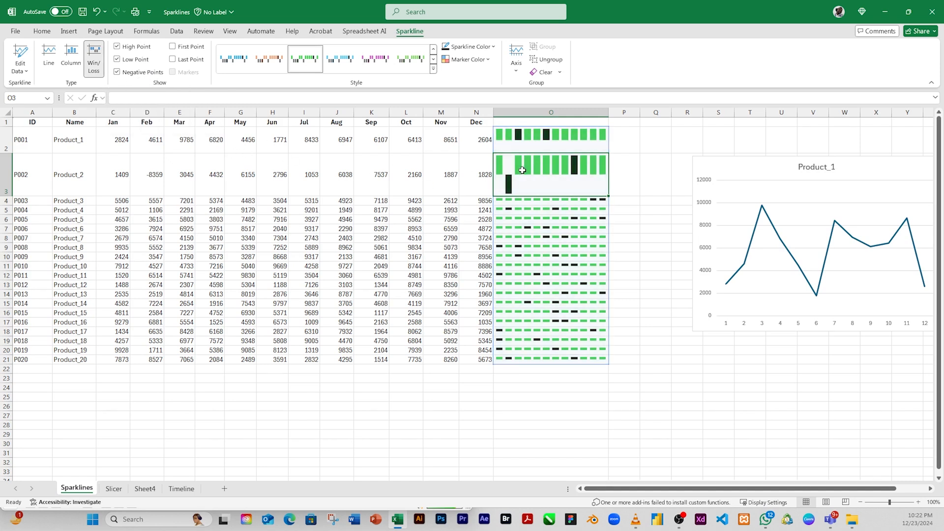
left_click(48, 61)
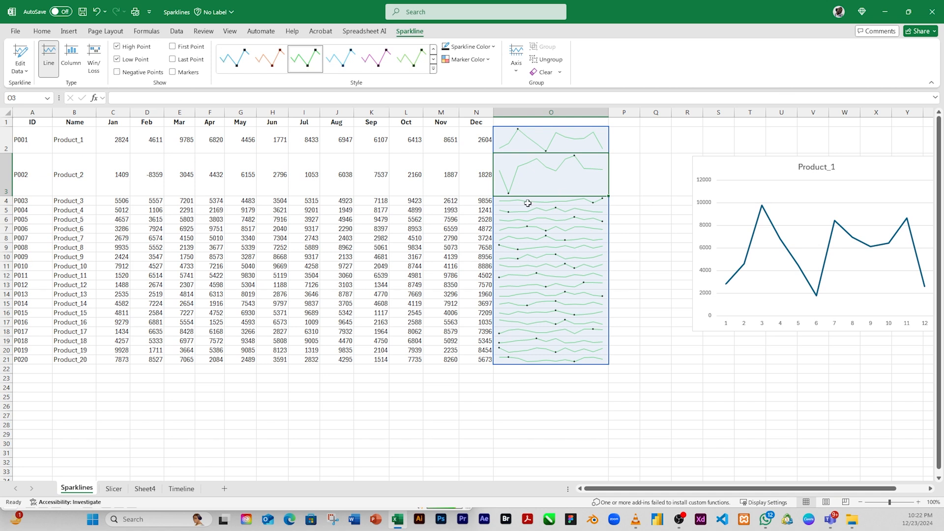
Try different point and marker highlights on the line sparklines, then turn off all point highlights.
left_click(117, 59)
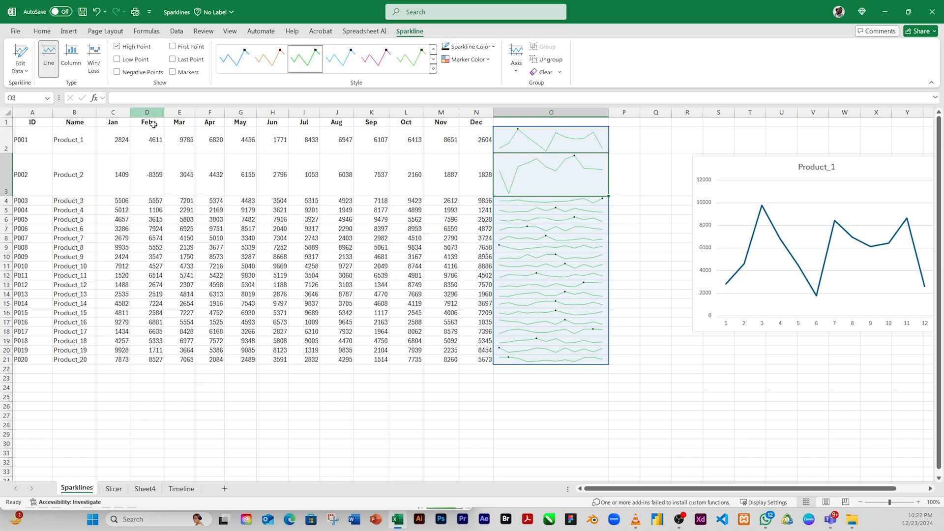
left_click(118, 73)
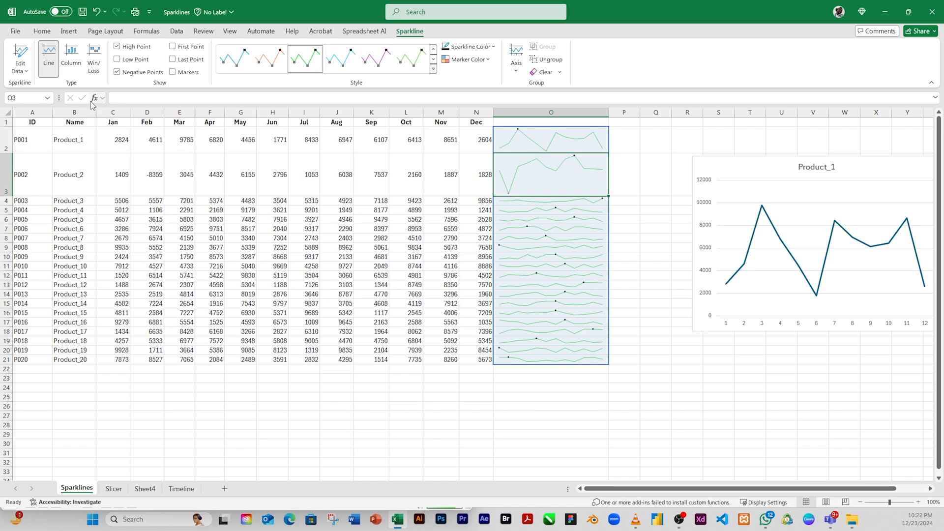
left_click(117, 73)
left_click(117, 60)
left_click(172, 47)
left_click(173, 72)
left_click(172, 73)
left_click(172, 72)
left_click(172, 59)
left_click(172, 46)
left_click(117, 46)
left_click(117, 60)
left_click(117, 72)
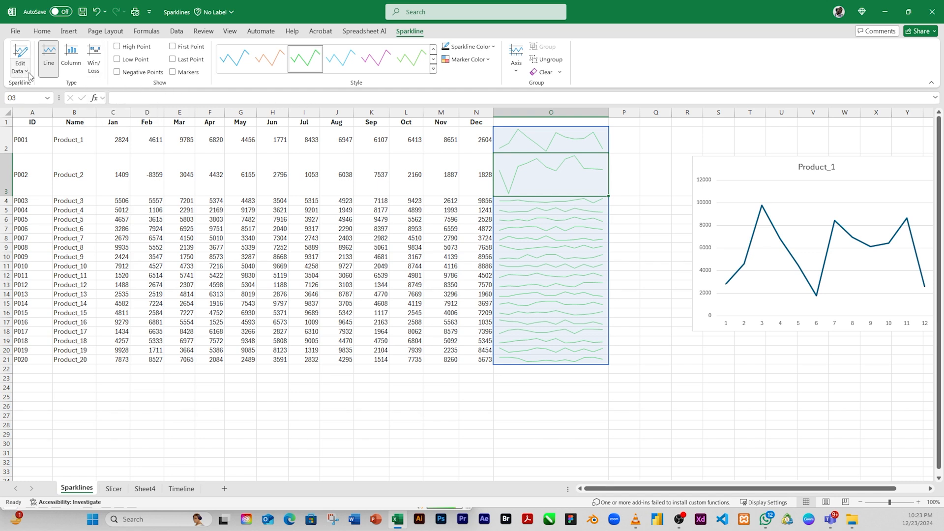
Review the sparkline group's data range C2:N21 and location range O2:O21, and accept them as they are.
left_click(20, 55)
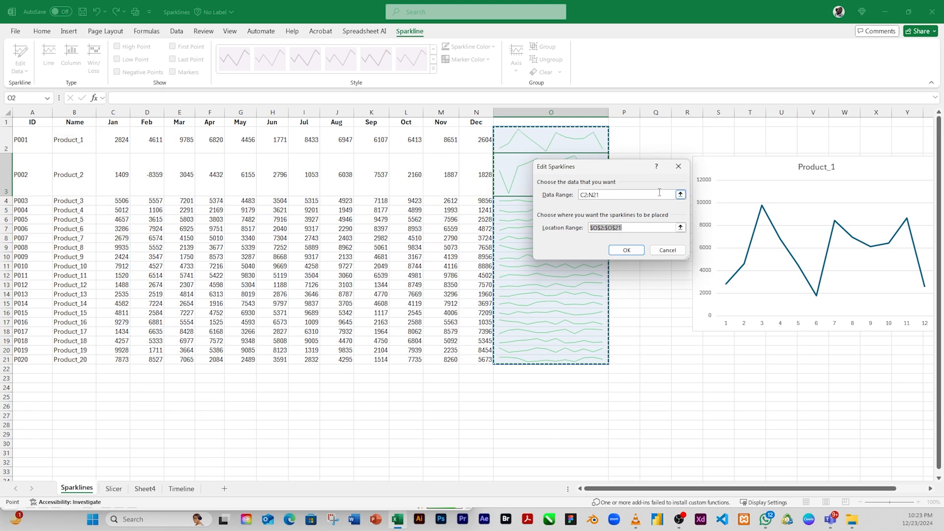
left_click(611, 198)
left_click_drag(611, 195, 456, 191)
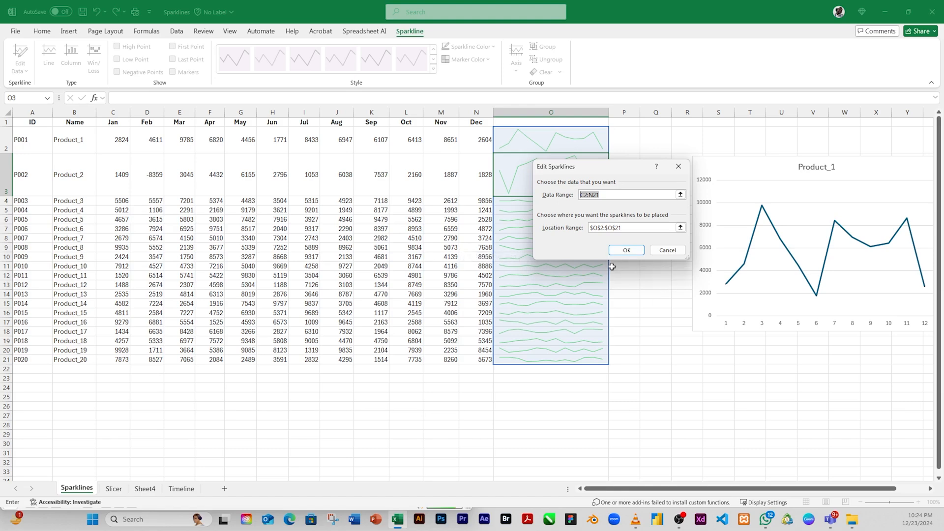
left_click(626, 250)
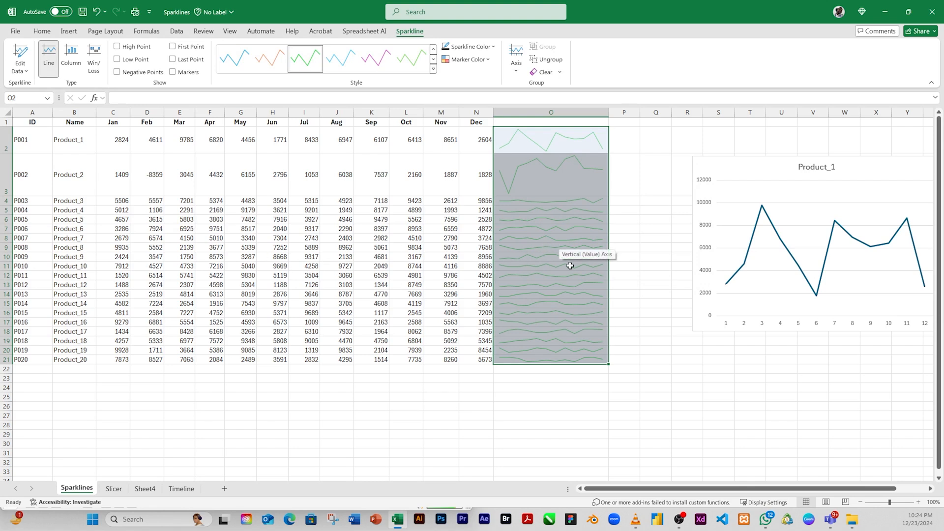
Try orange as the sparkline color for O2:O21, then set it to the standard blue.
left_click(492, 47)
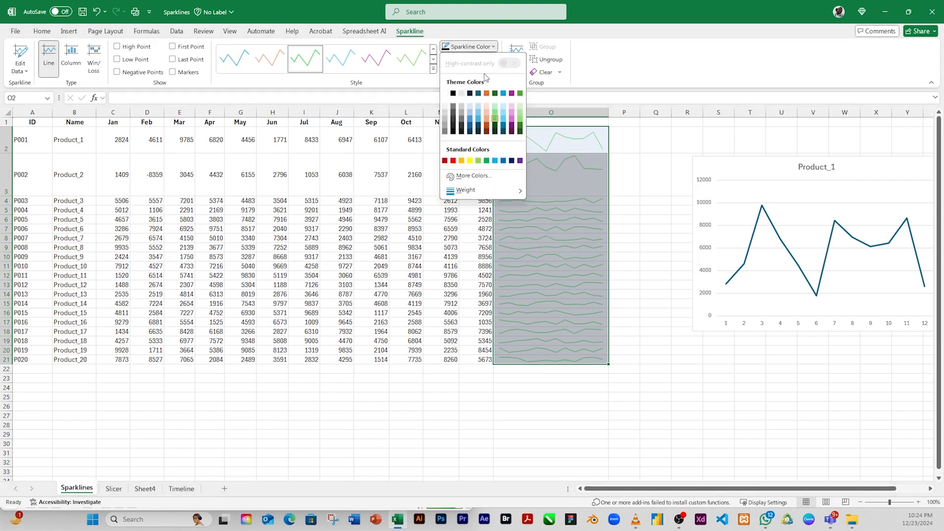
left_click(486, 93)
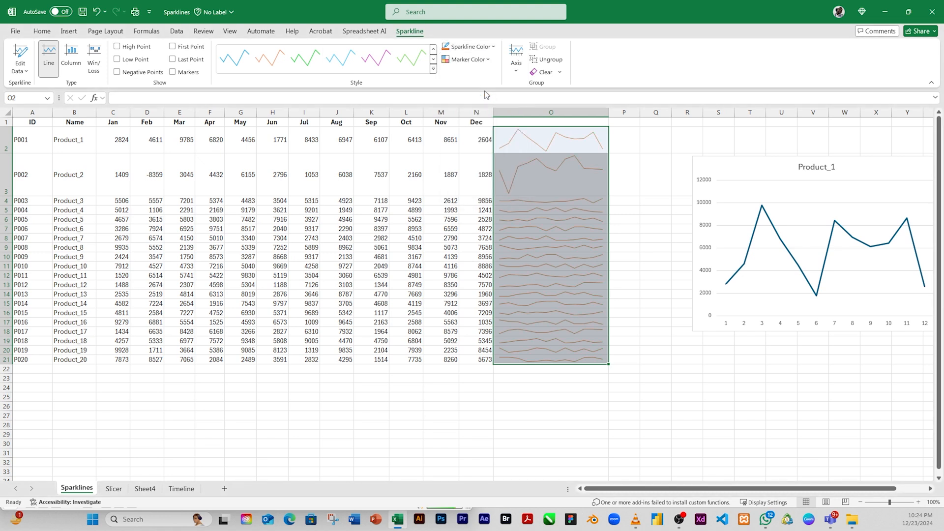
left_click(492, 47)
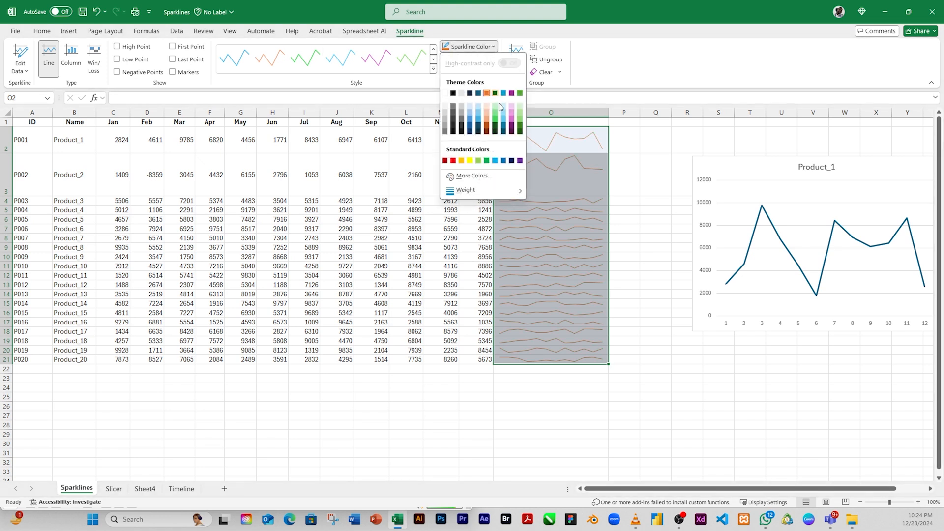
left_click(500, 160)
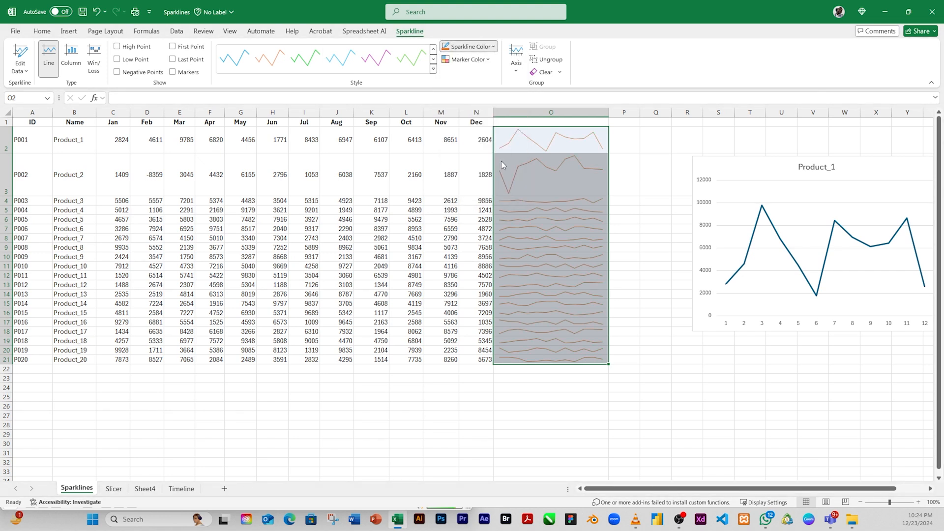
Show orange markers on the line sparklines in O2:O21 and deselect the group.
left_click(490, 63)
mouse_move(502, 92)
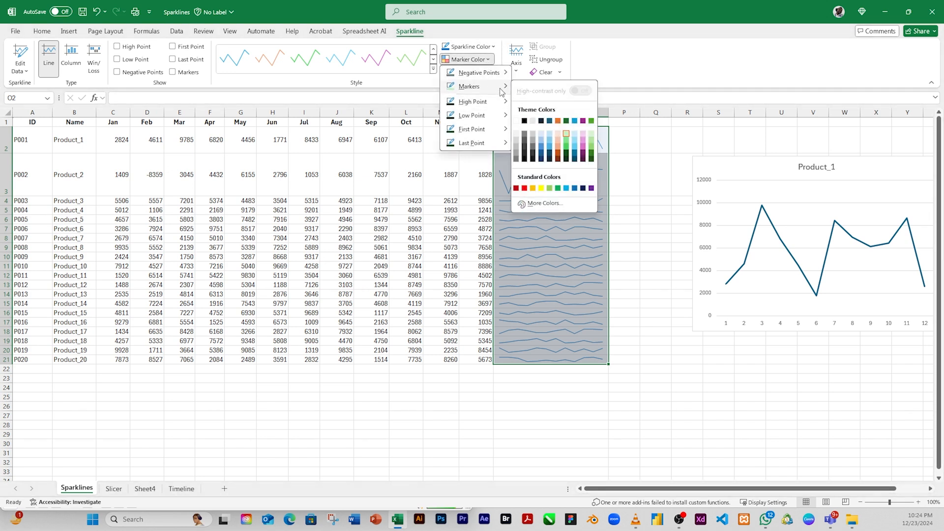
left_click(559, 121)
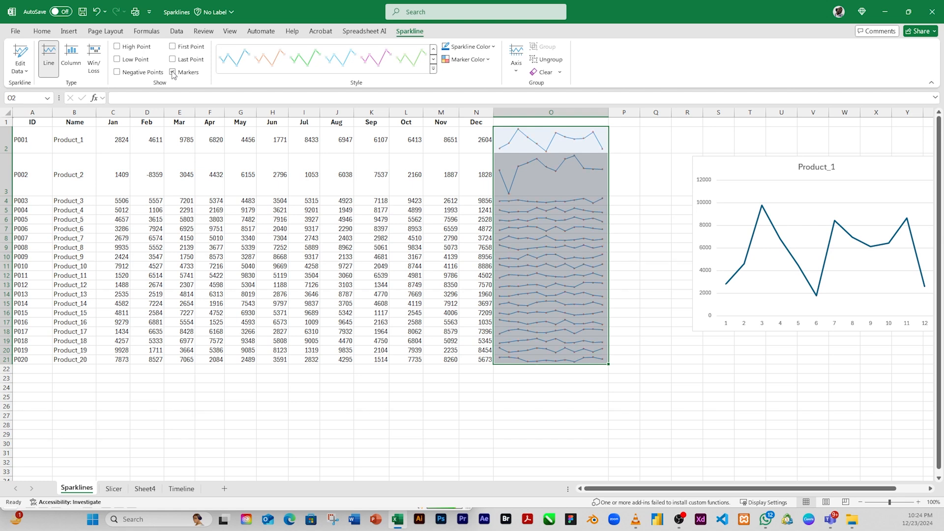
left_click(437, 199)
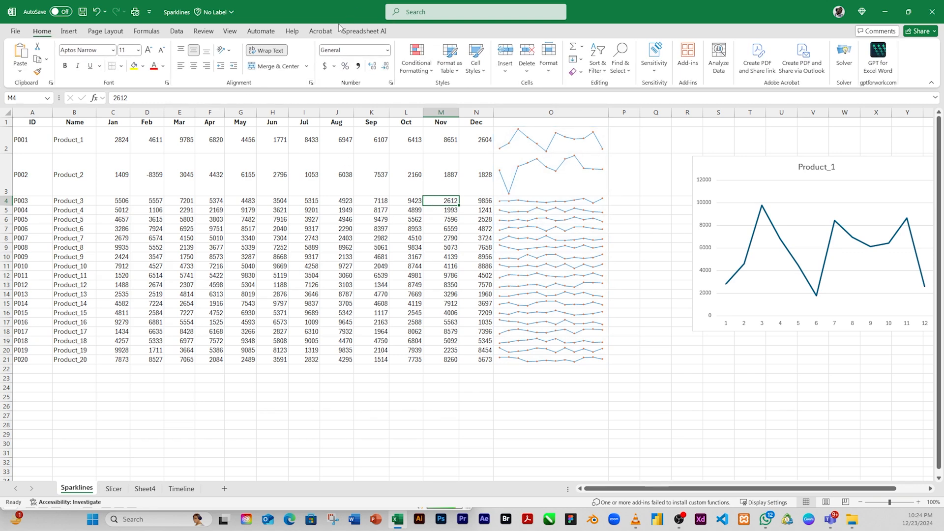
Review the horizontal and vertical axis options of the sparkline group in O2:O21, leaving them as they are.
left_click(565, 219)
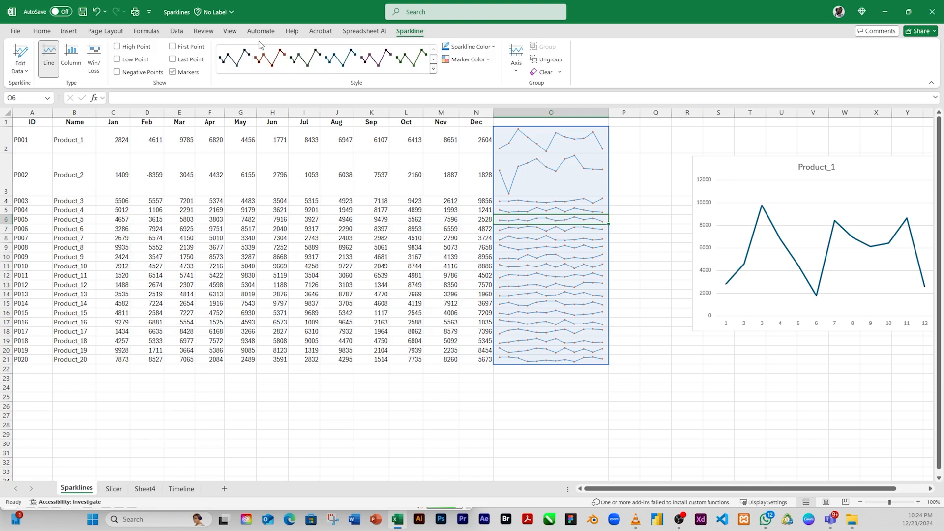
left_click(516, 72)
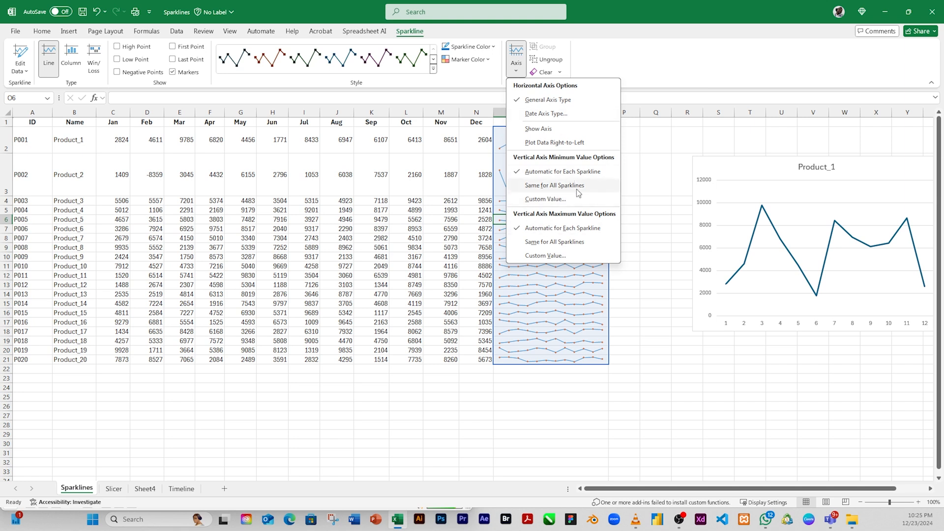
left_click(545, 199)
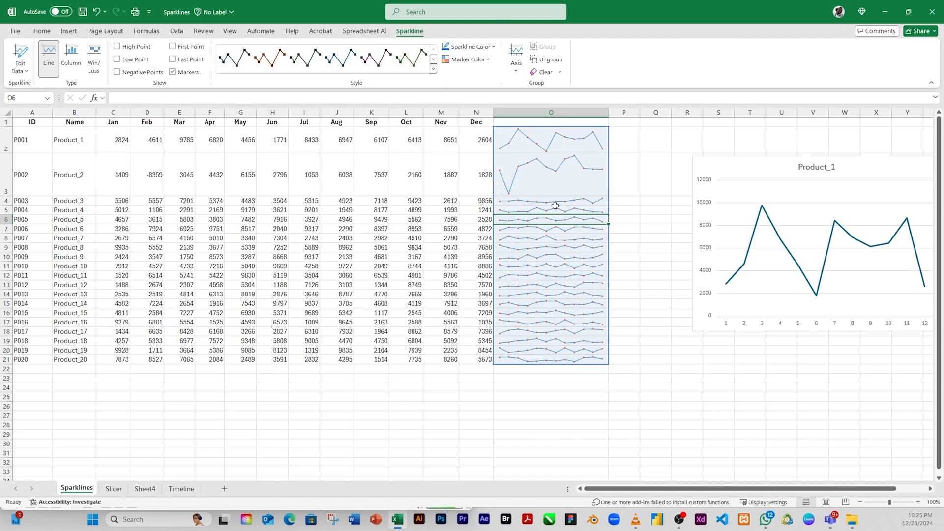
left_click(552, 191)
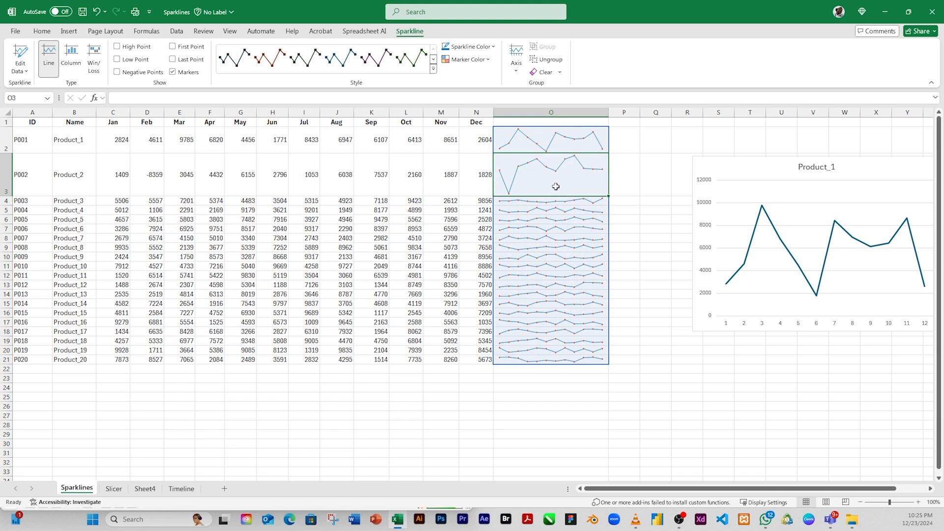
left_click(514, 66)
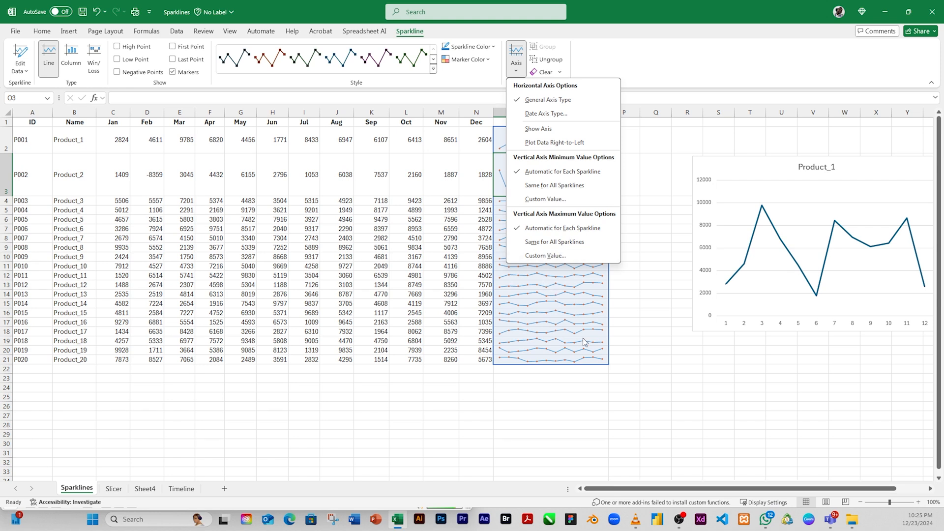
left_click(568, 308)
left_click(525, 222)
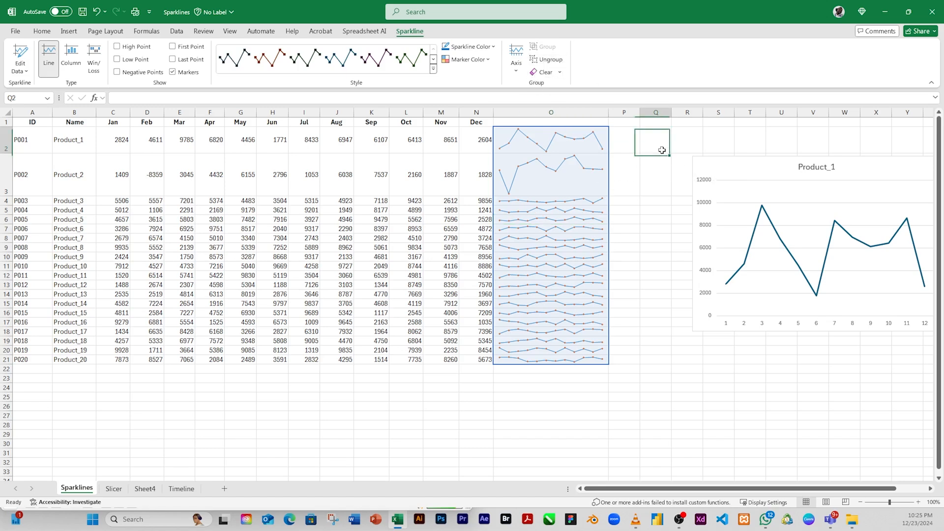
Select the Product_1 line chart to view its source data, look over the insertable chart and sparkline types, and deselect it.
left_click(727, 172)
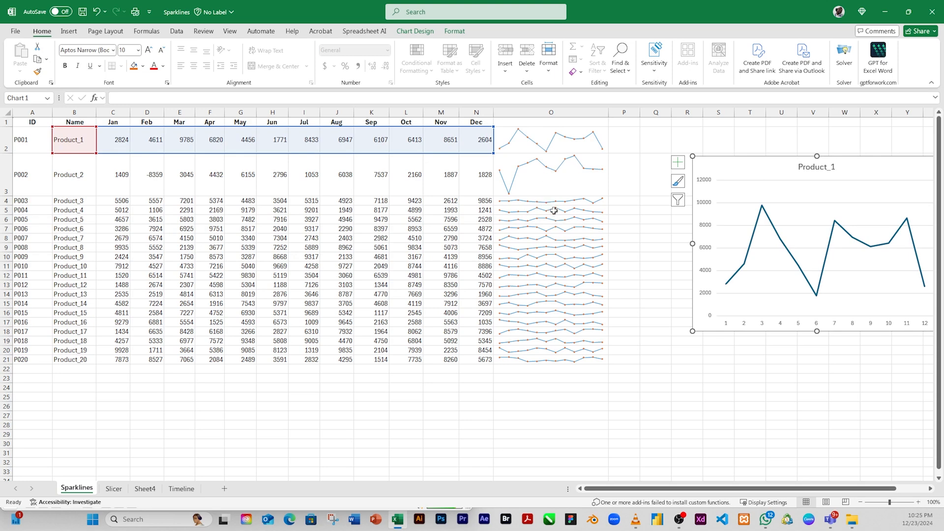
left_click(69, 31)
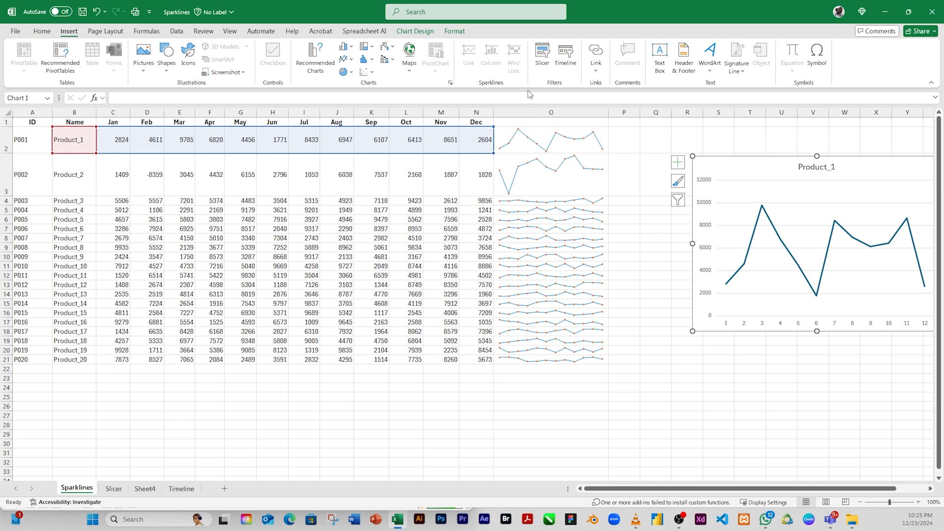
left_click(627, 222)
Review the data and location range settings for creating column sparklines in O2:O3, then cancel and deselect the cells.
left_click(535, 209)
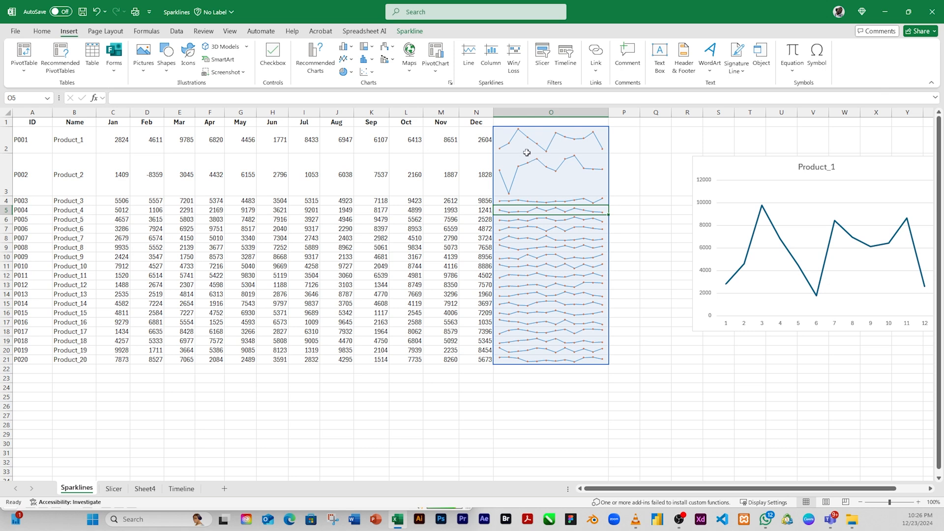
left_click_drag(527, 156, 526, 151)
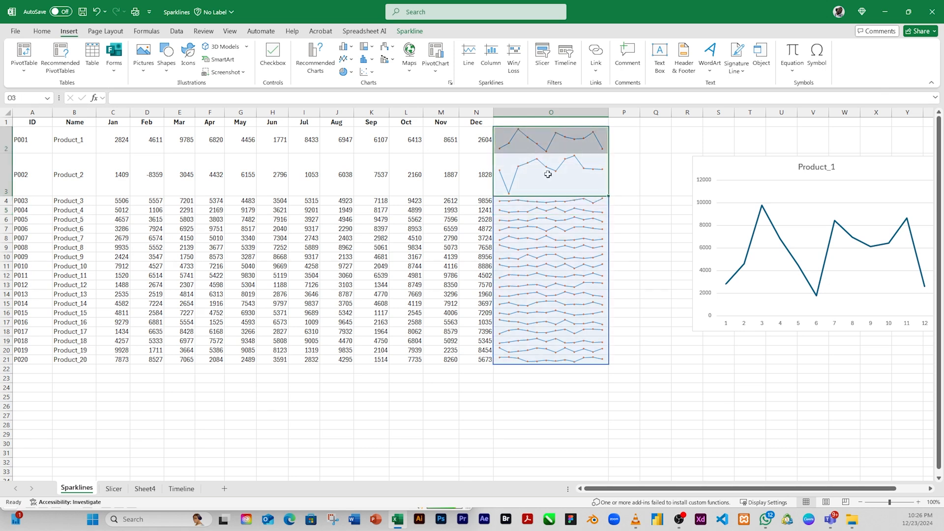
left_click(491, 55)
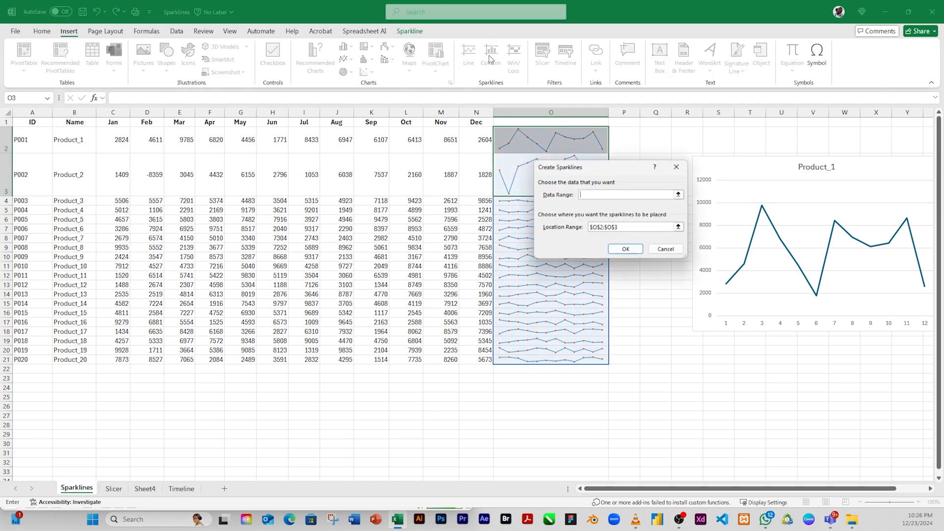
left_click(667, 250)
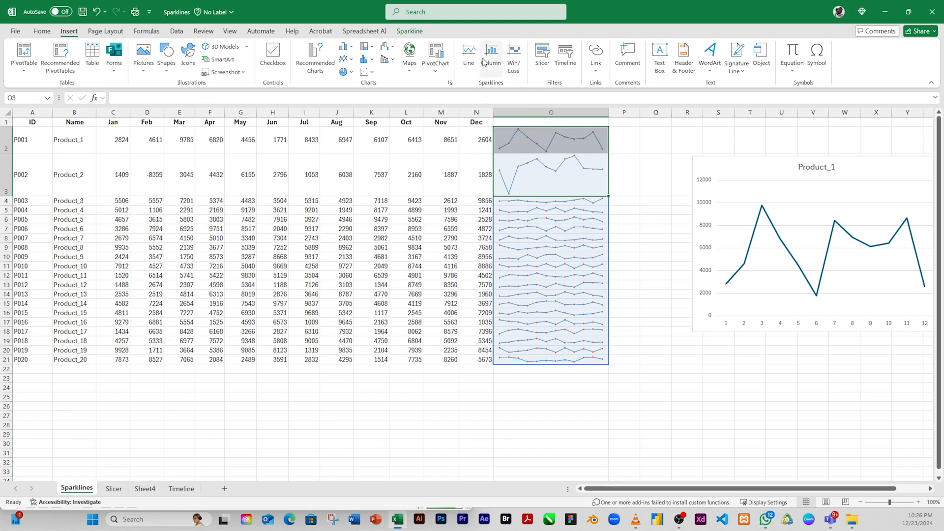
left_click(634, 174)
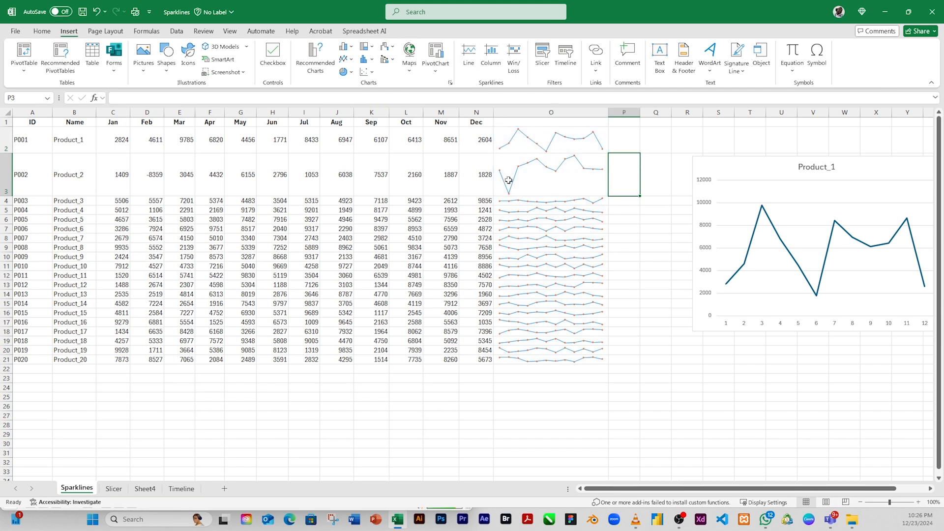